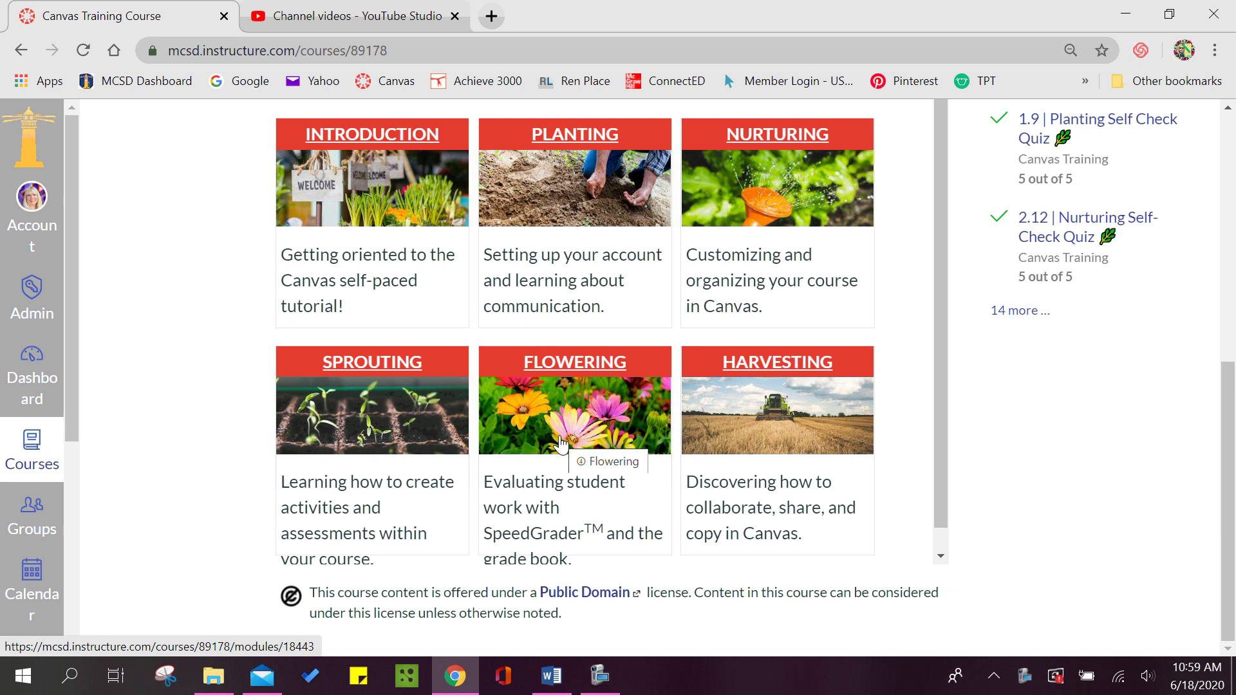
- Open the 4.7 Gradebook Filters assignment from the Flowering module and read its instructions
click(564, 367)
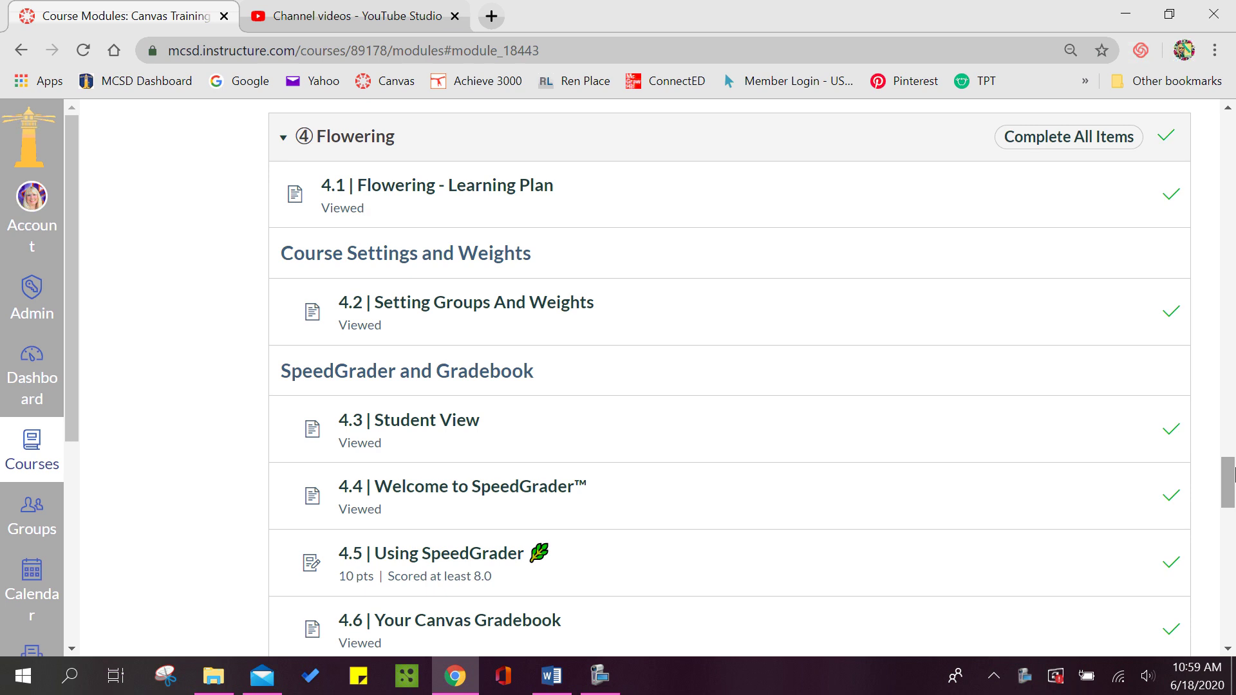
drag(1230, 474, 1222, 513)
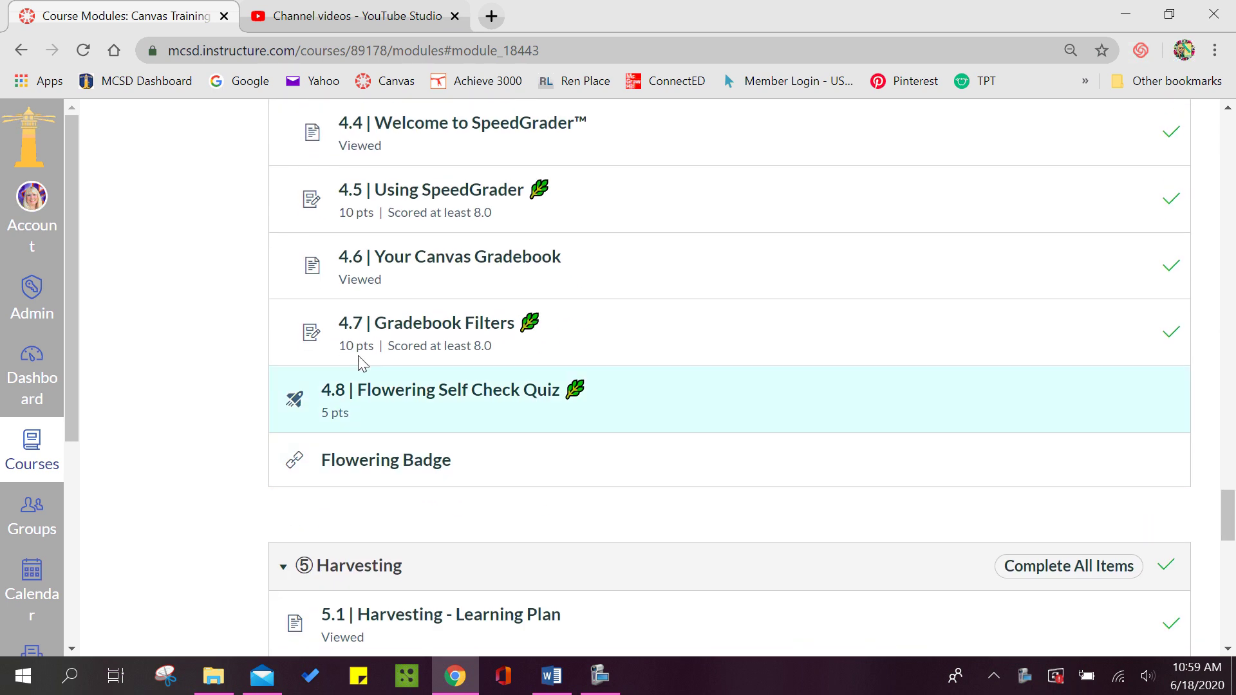
click(398, 326)
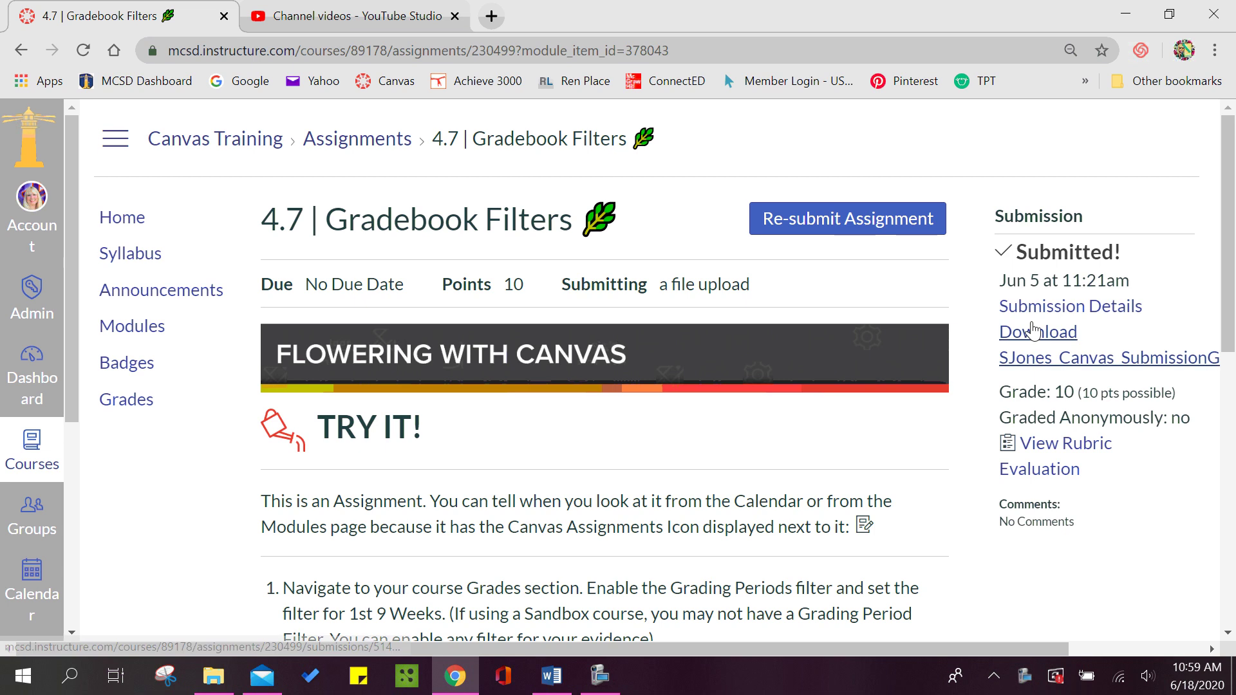
drag(1229, 170, 1231, 283)
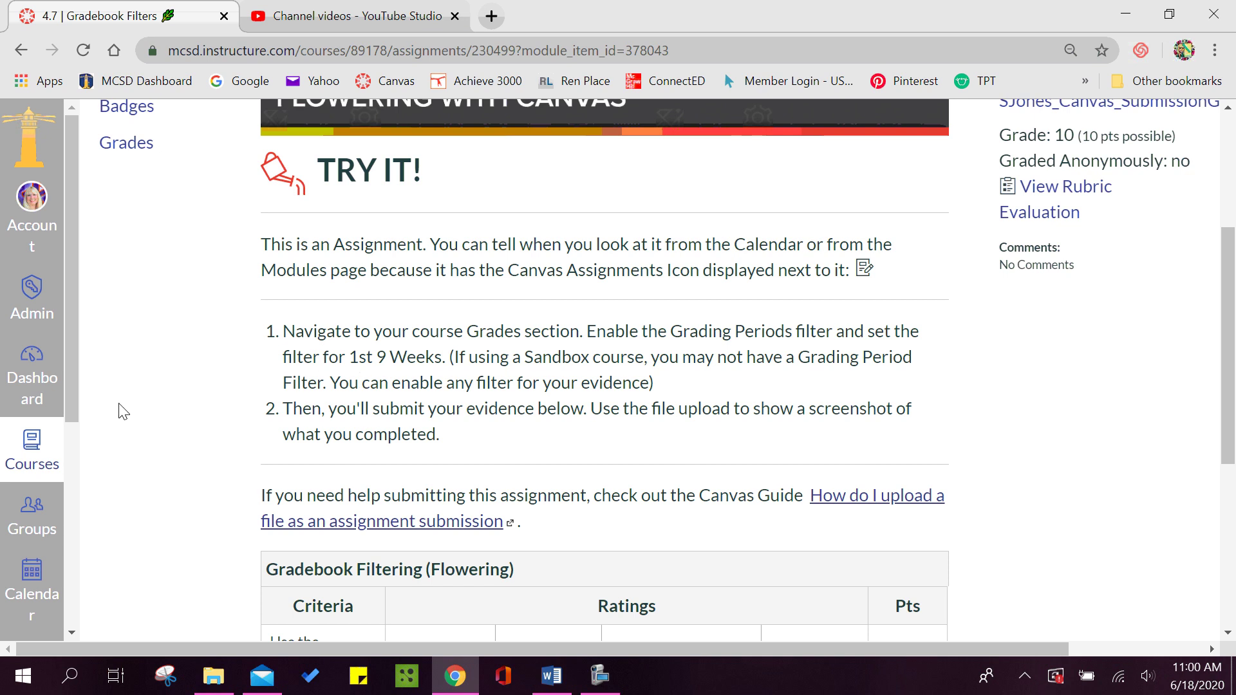
- Open the gradebook of the sandbox course from the dashboard
click(35, 385)
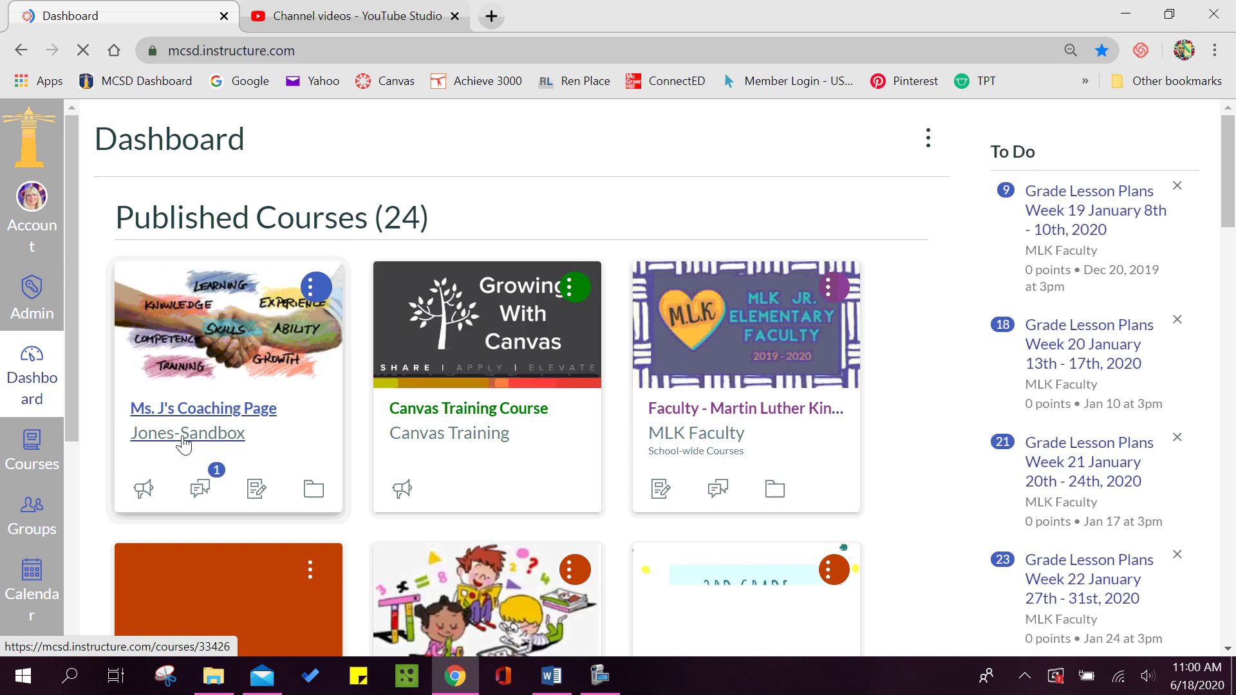
click(183, 443)
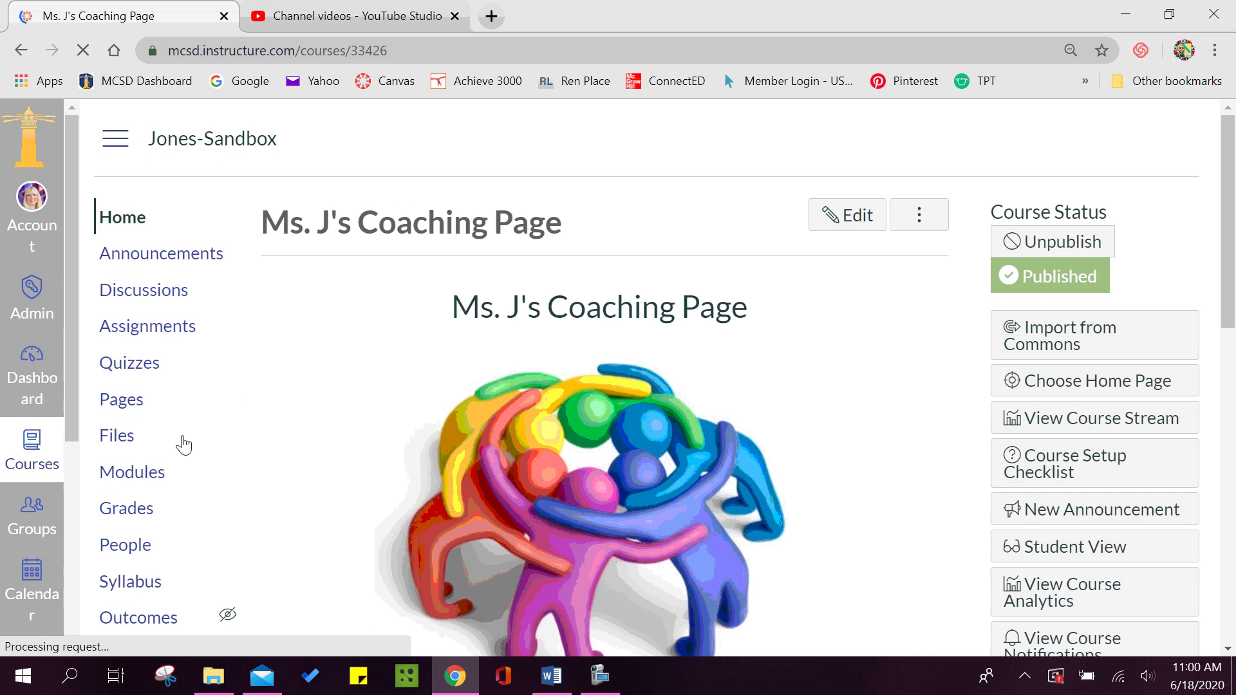
click(123, 519)
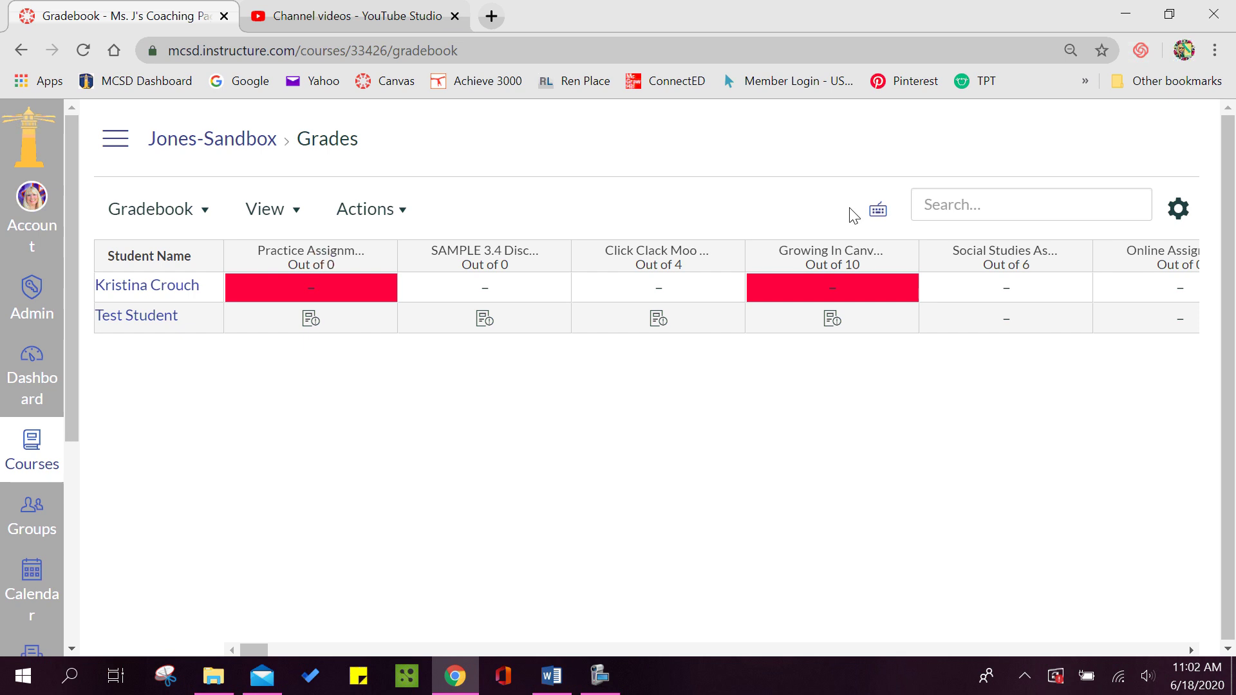
- Open the gradebook's status colors and apply #FFFF33 to the Late status
click(378, 315)
click(297, 216)
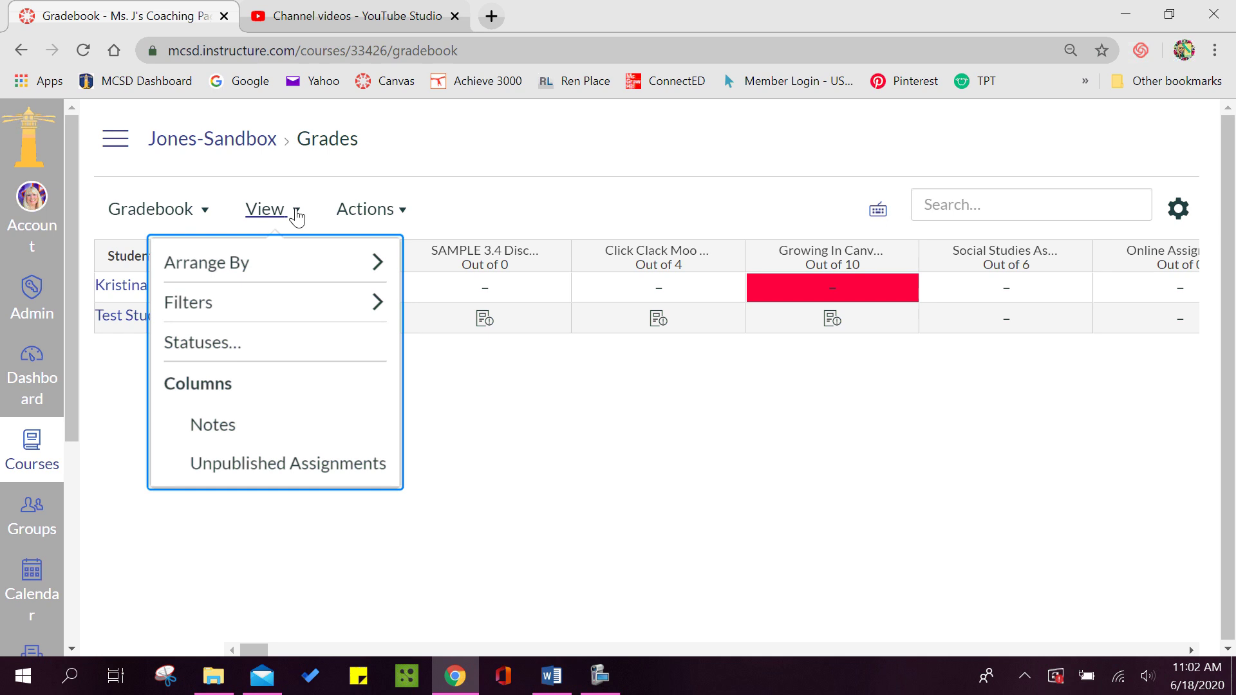
click(205, 352)
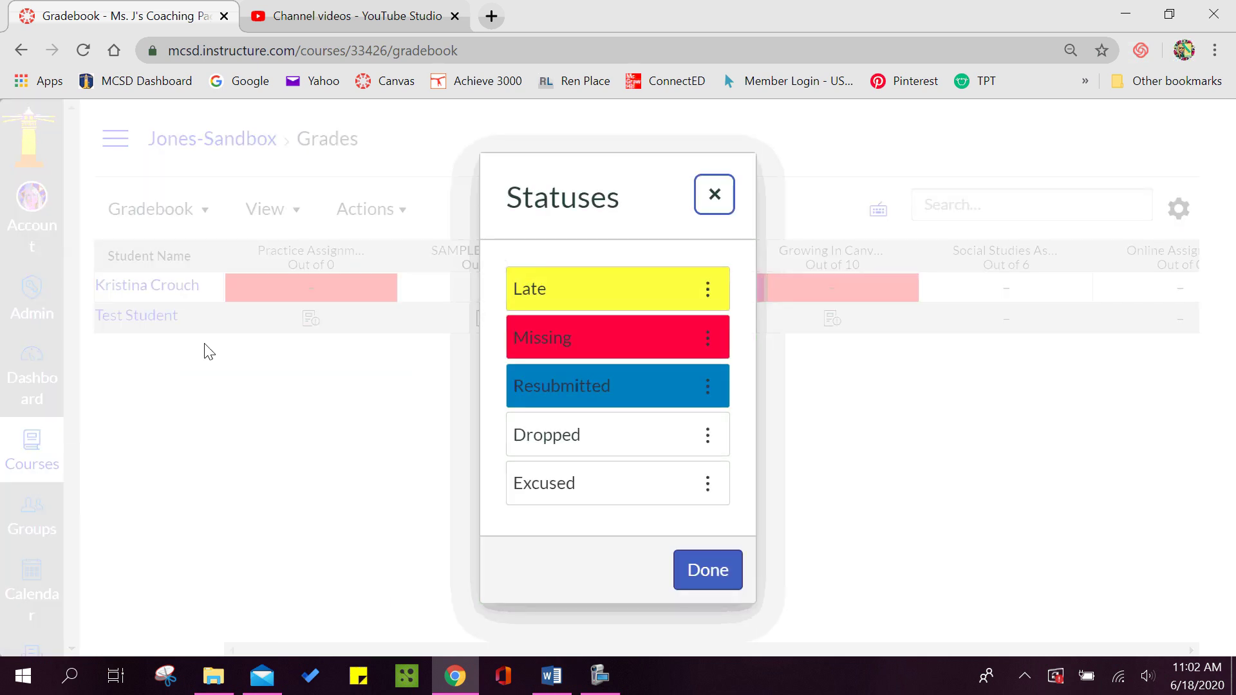
click(708, 290)
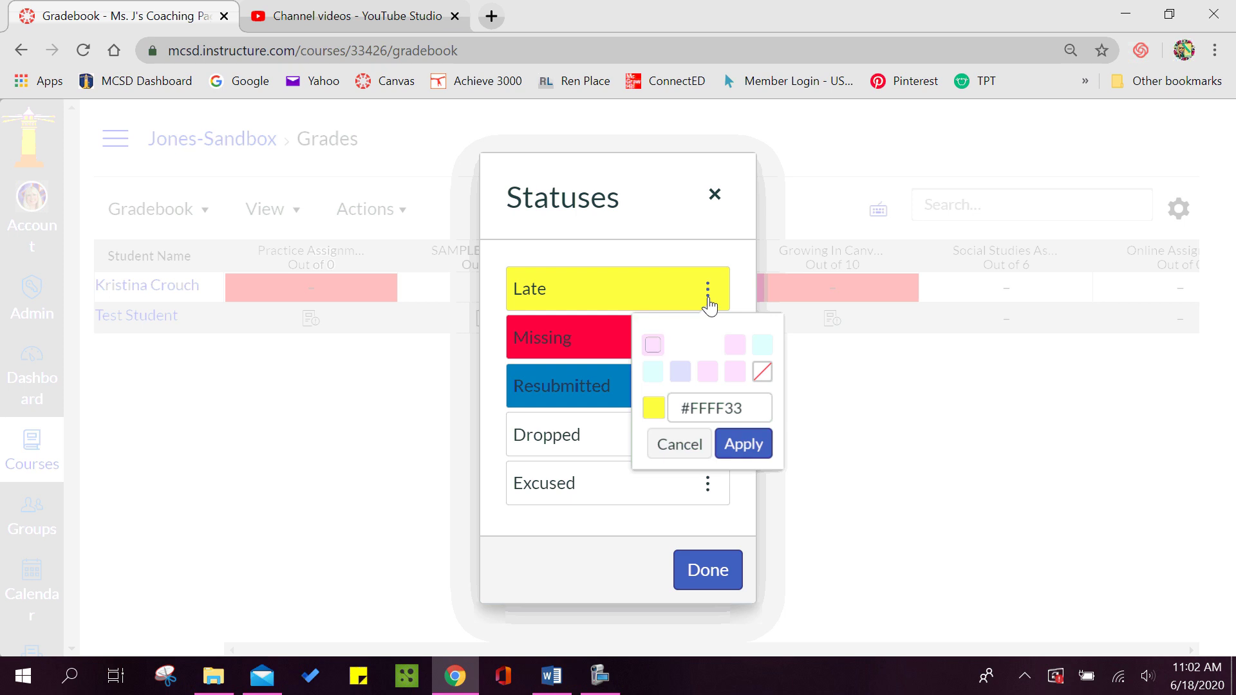
click(760, 448)
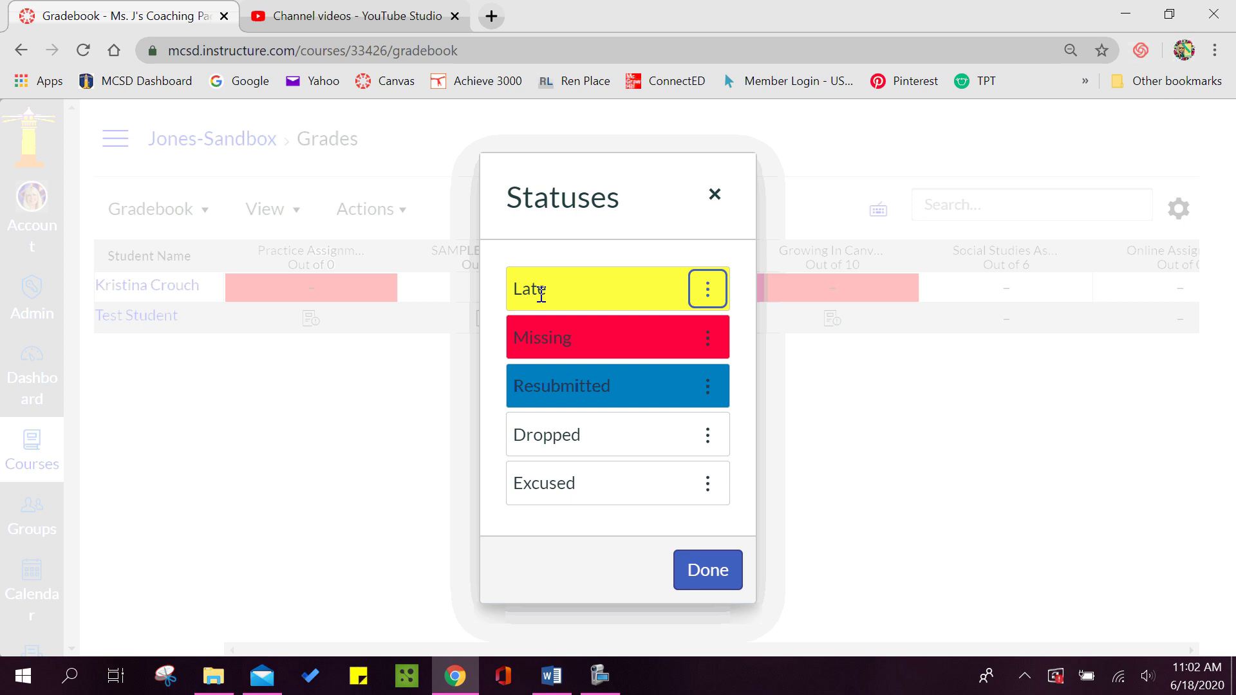
- Inspect the color choices for the Missing and Resubmitted statuses without changing them, and close the status settings
click(710, 341)
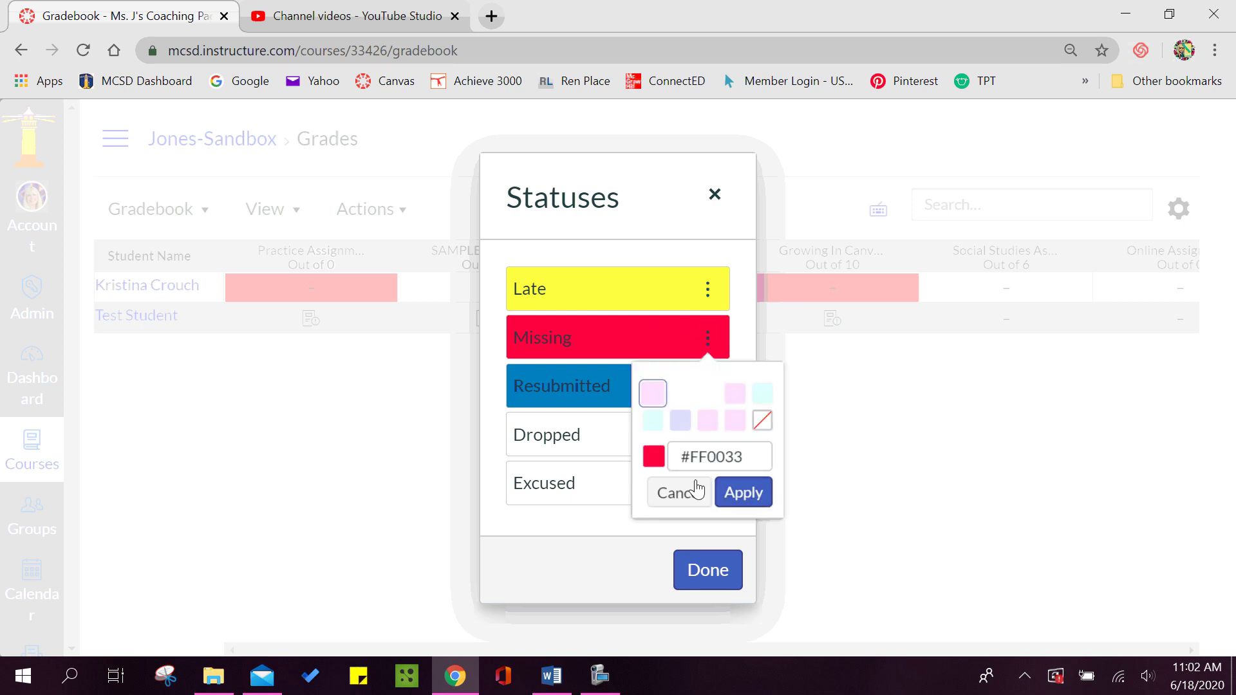
click(694, 499)
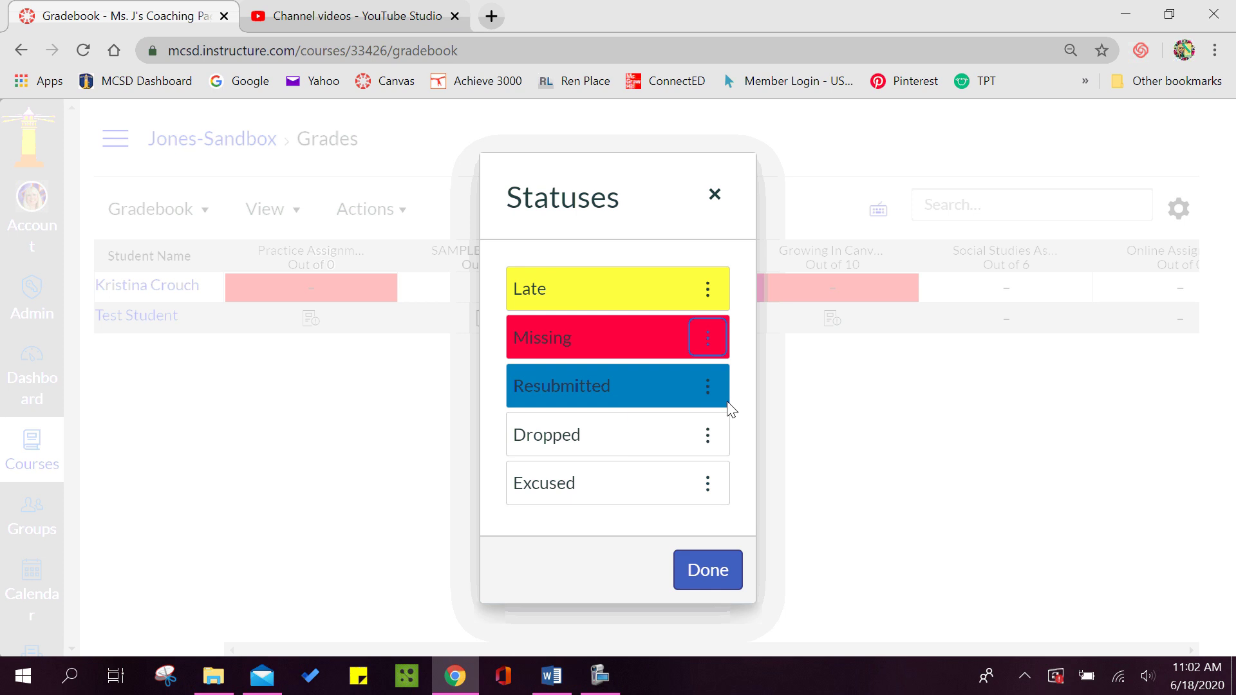
click(710, 391)
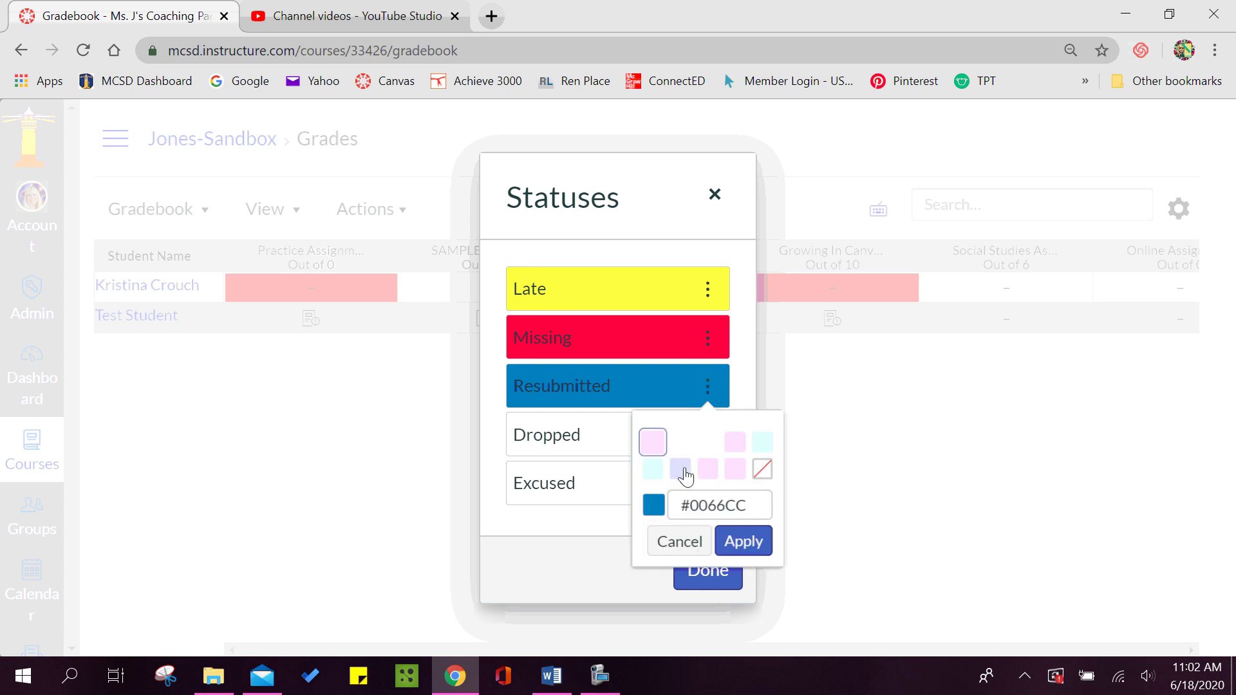
click(673, 543)
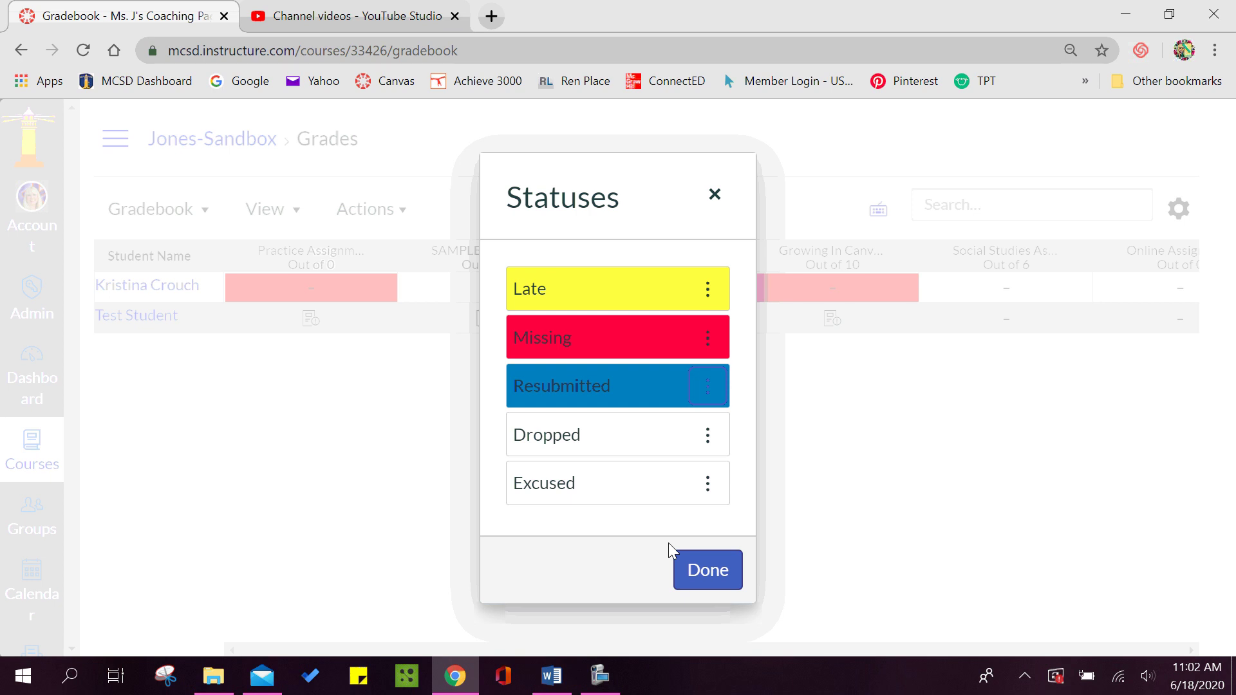
click(707, 573)
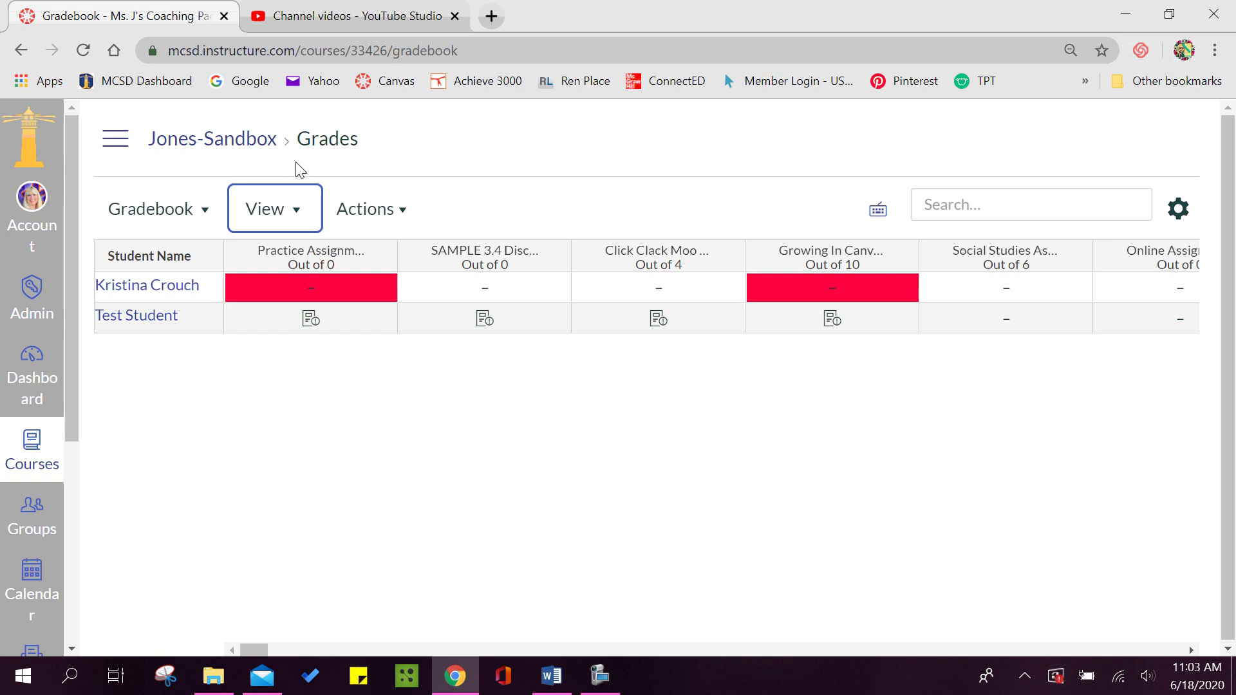
- Enable the Assignment Groups filter in the gradebook
click(298, 222)
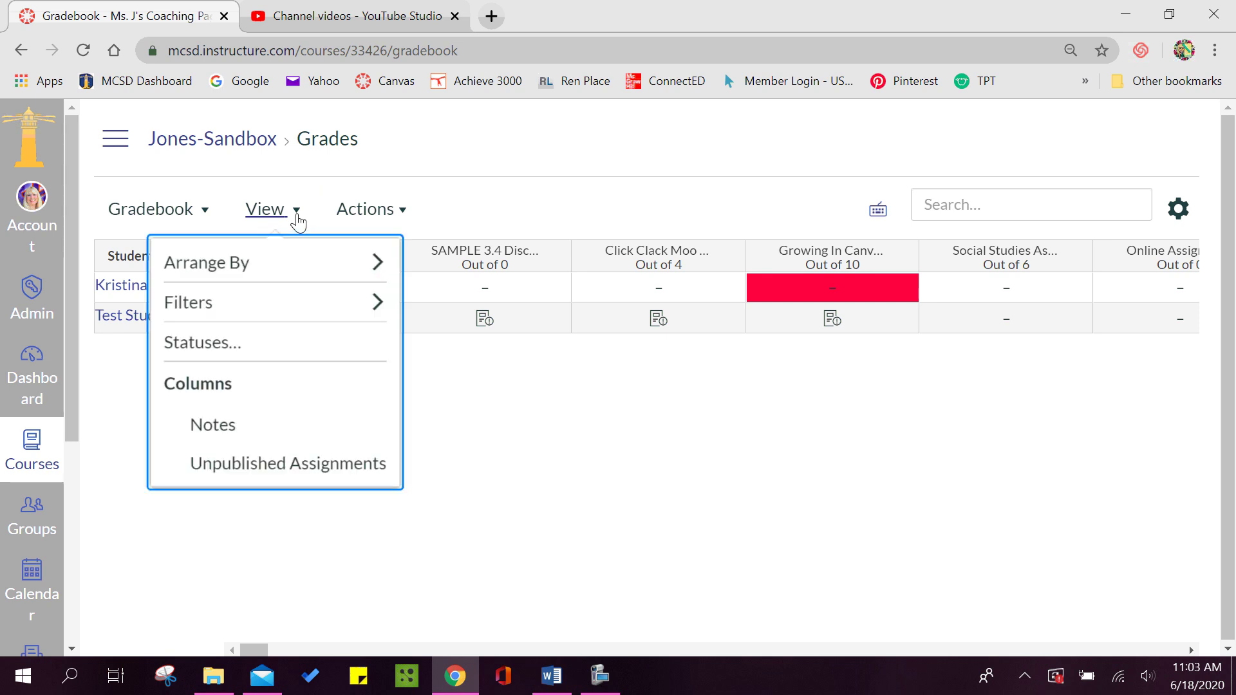
mouse_move(223, 303)
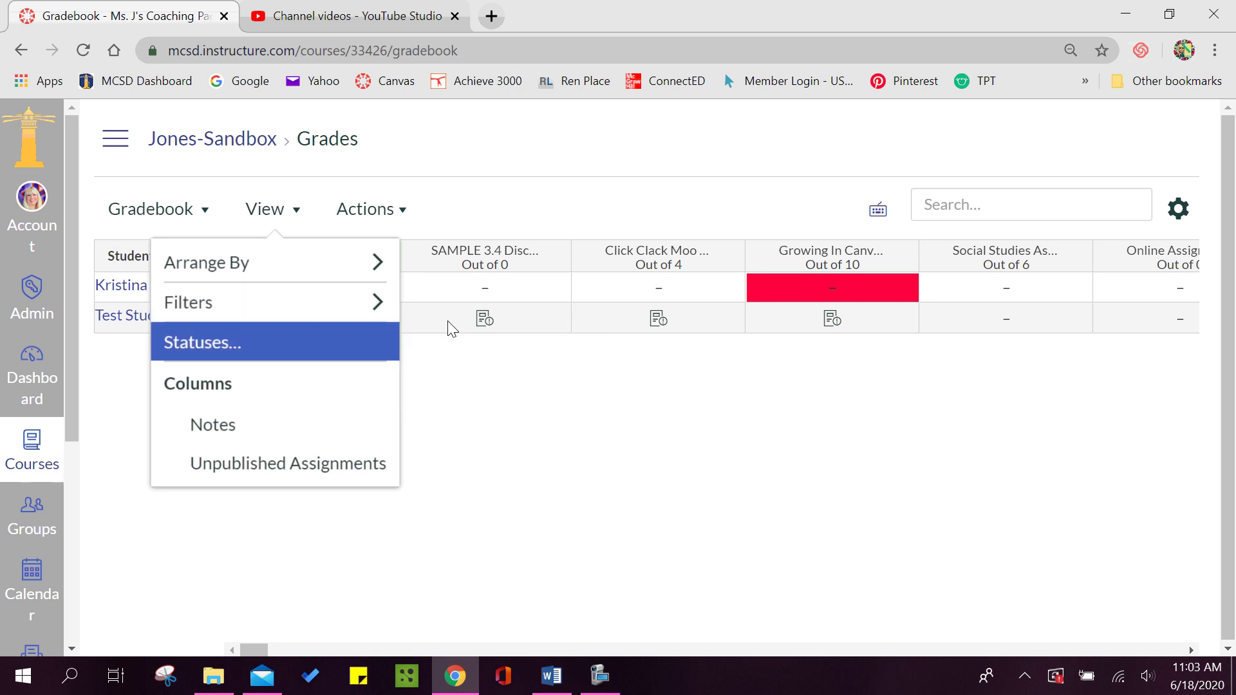
mouse_move(367, 270)
mouse_move(309, 306)
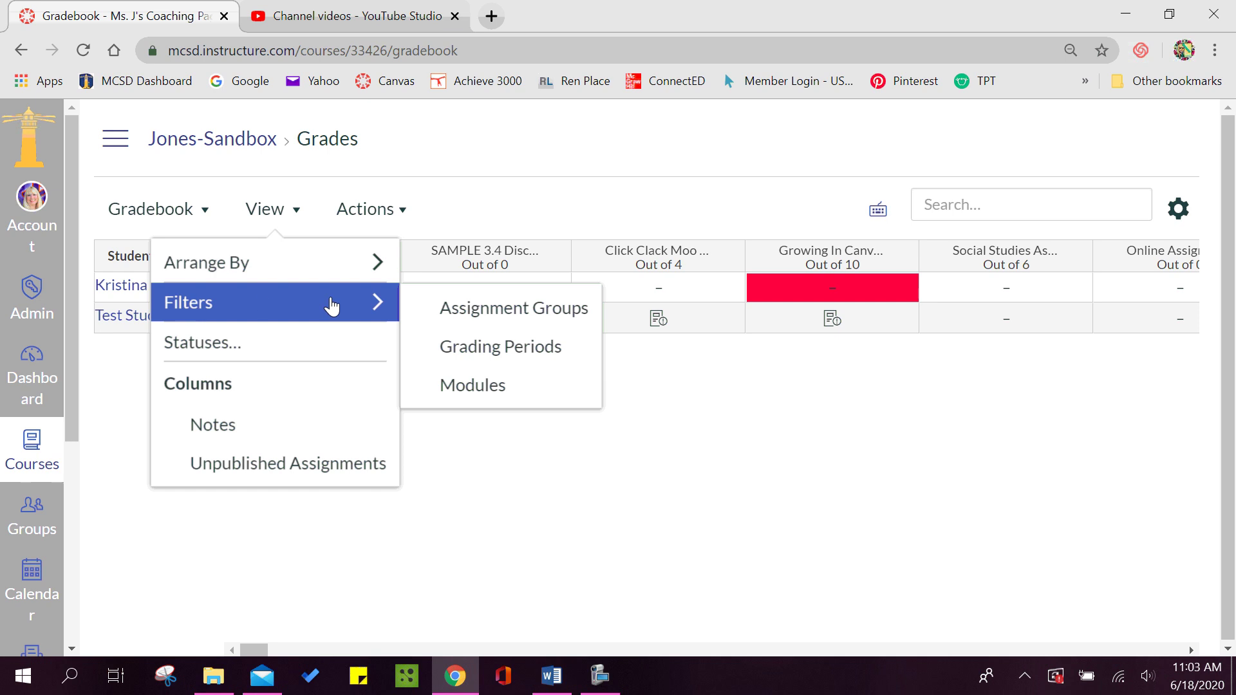
click(474, 316)
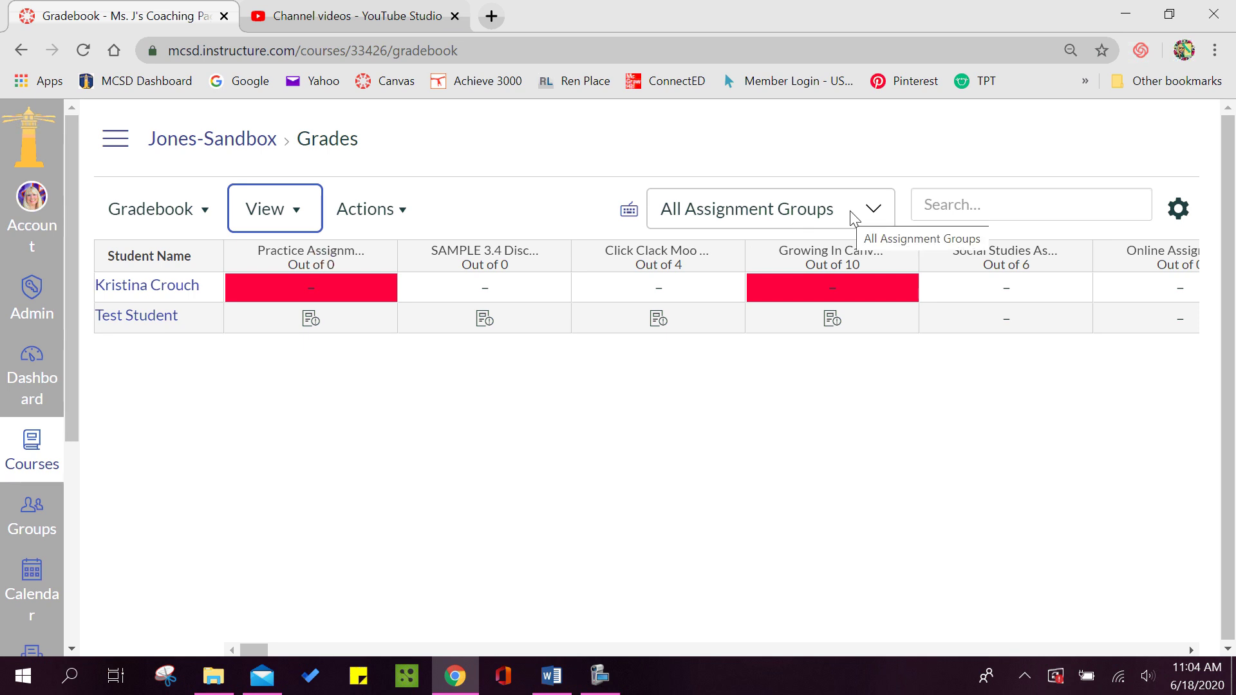
- Filter the gradebook by the Assignments group, and return the filter to All Assignment Groups
click(874, 213)
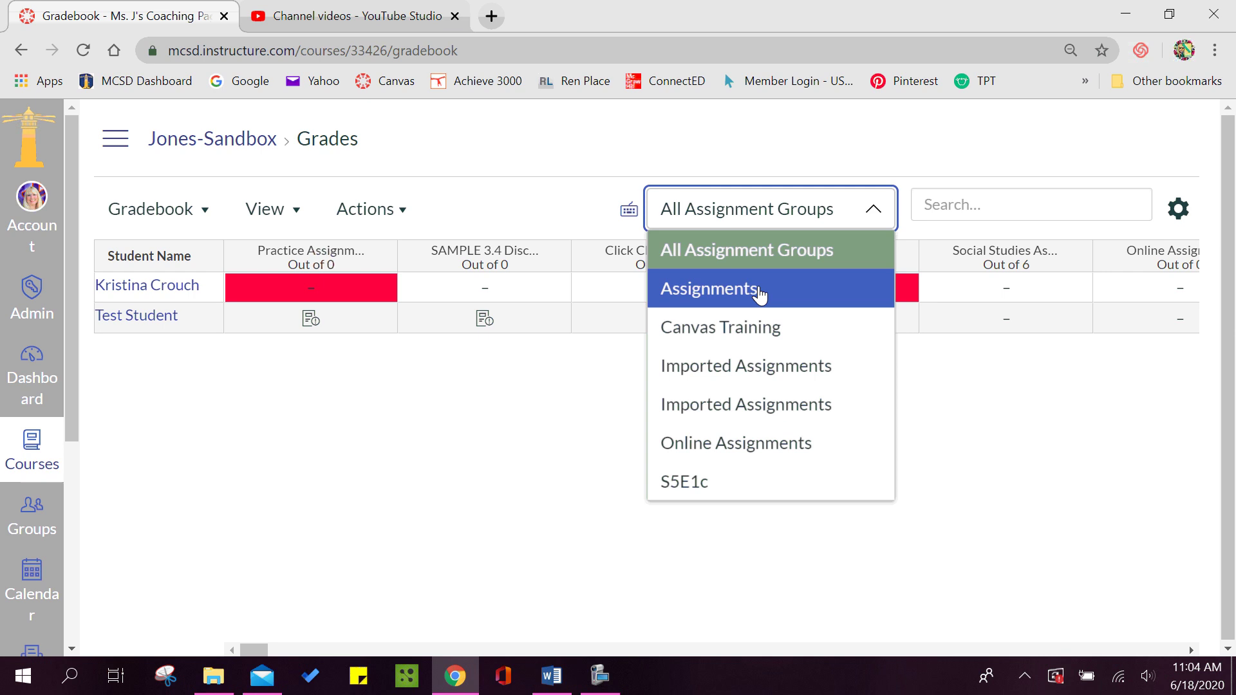
click(760, 293)
click(882, 213)
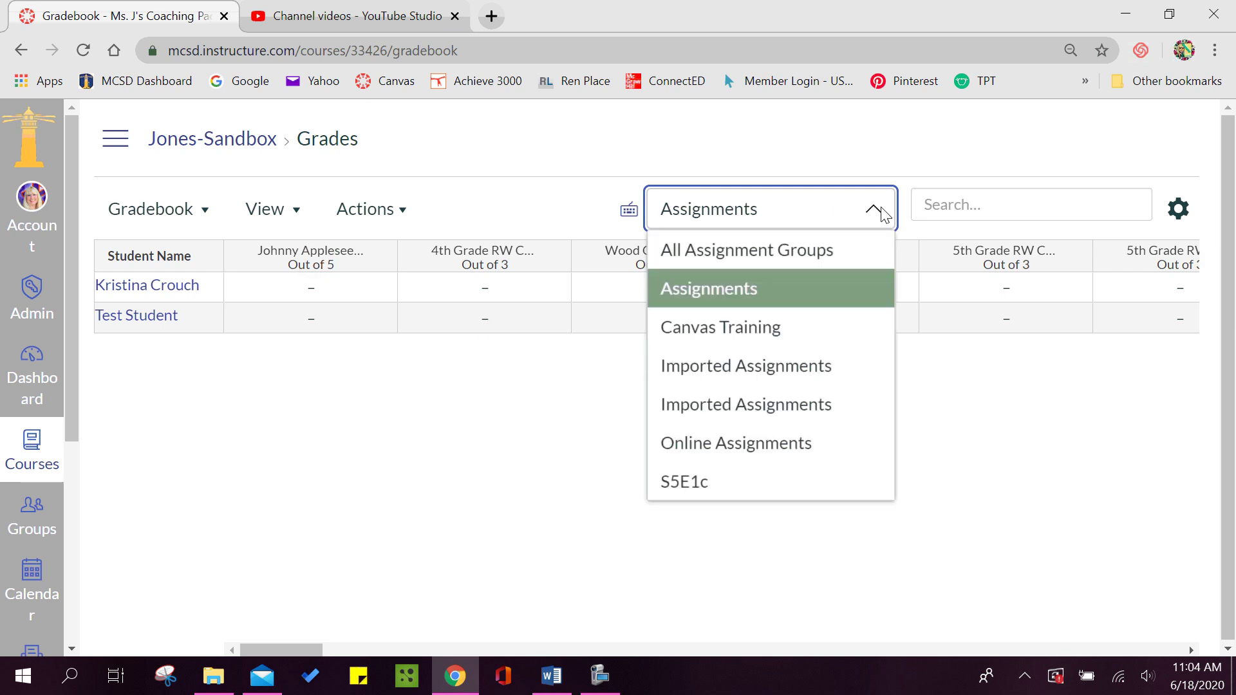
click(835, 254)
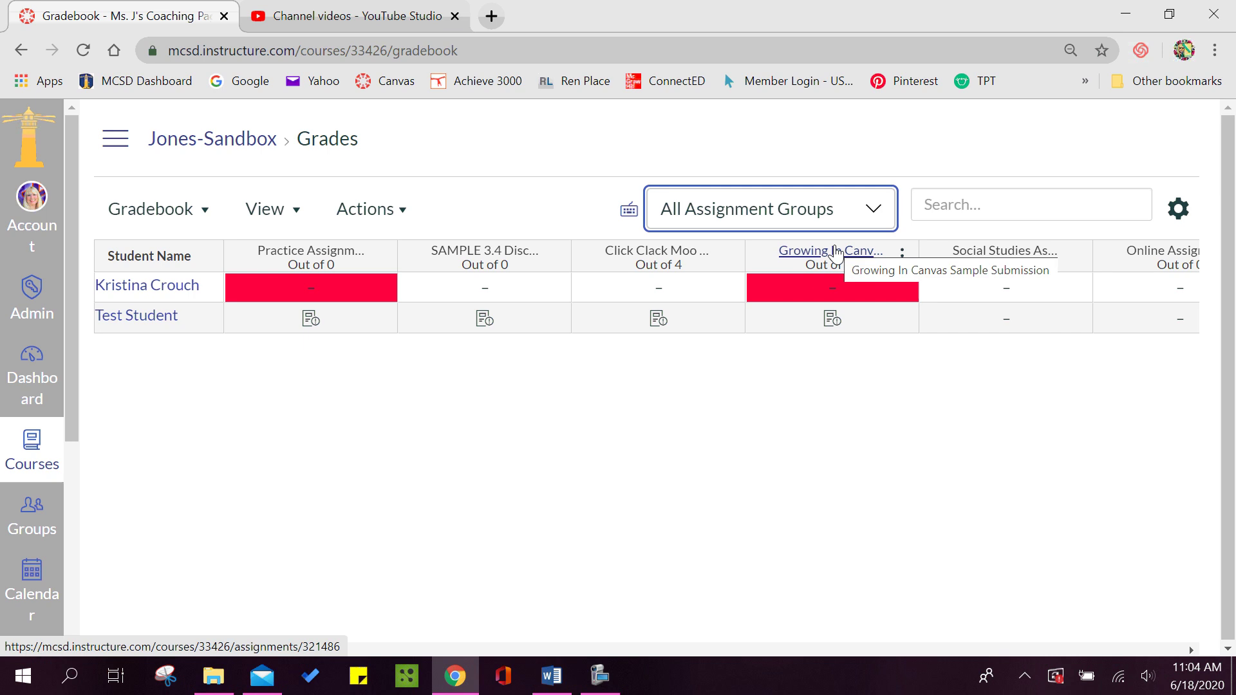
- Enable the Grading Periods filter in the gradebook
click(296, 222)
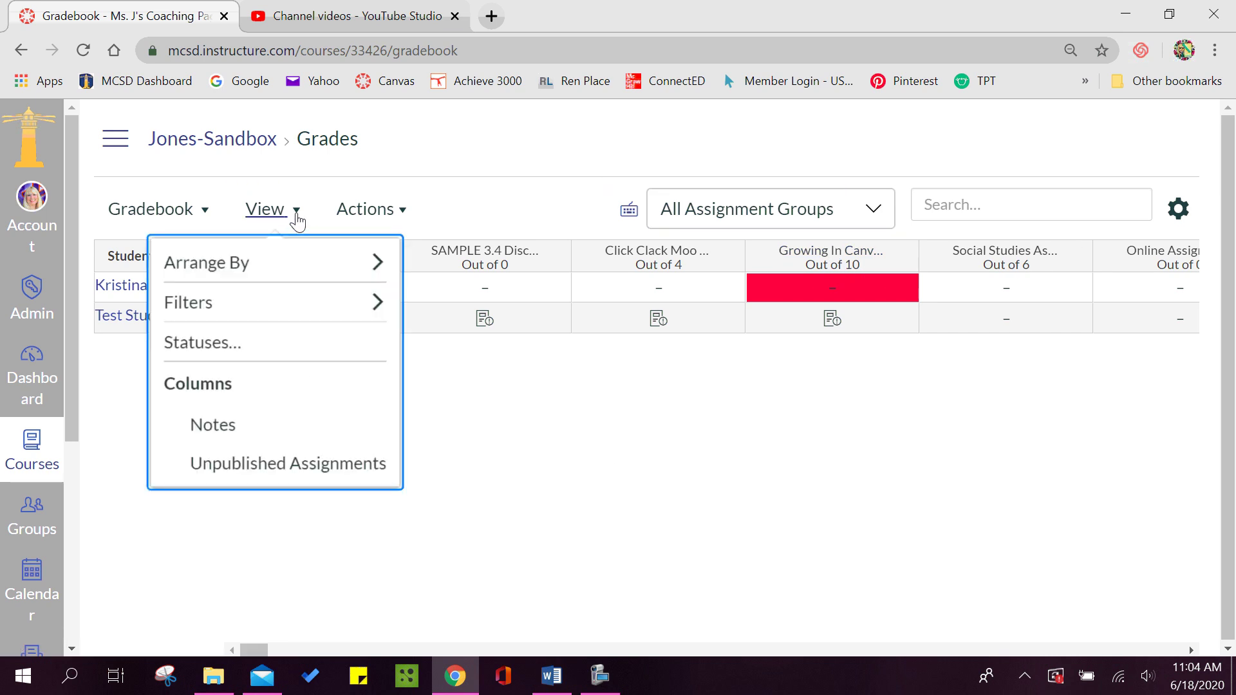
mouse_move(270, 309)
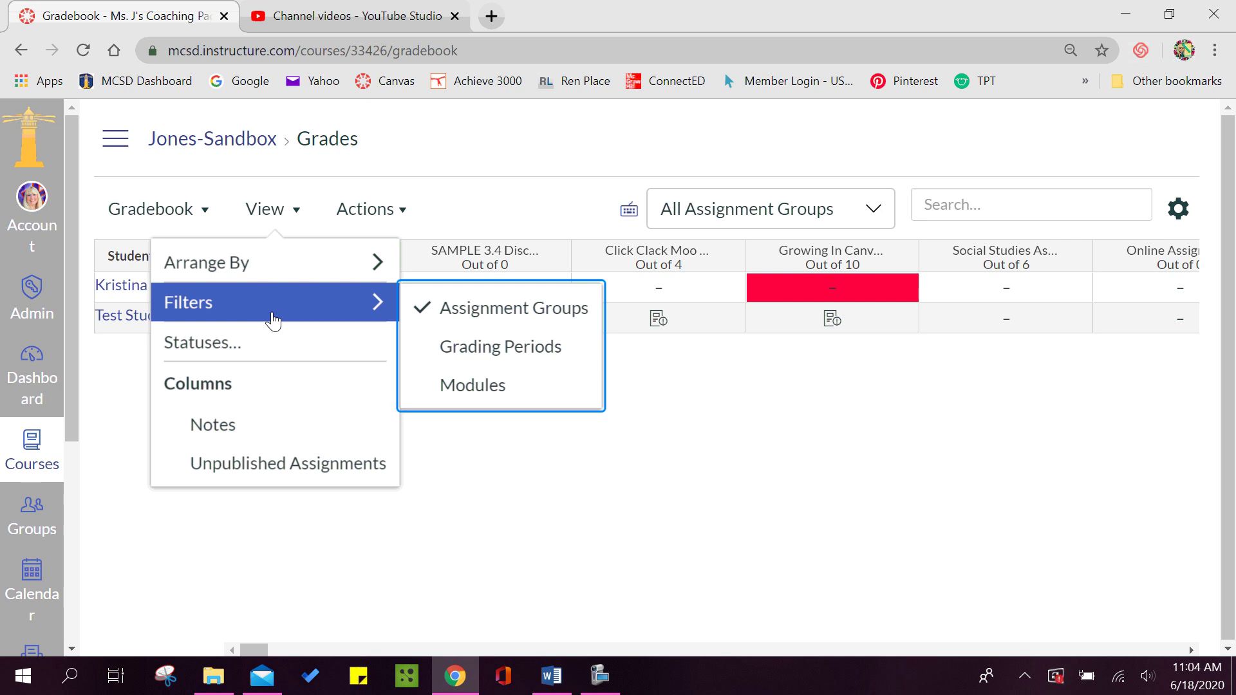
click(470, 349)
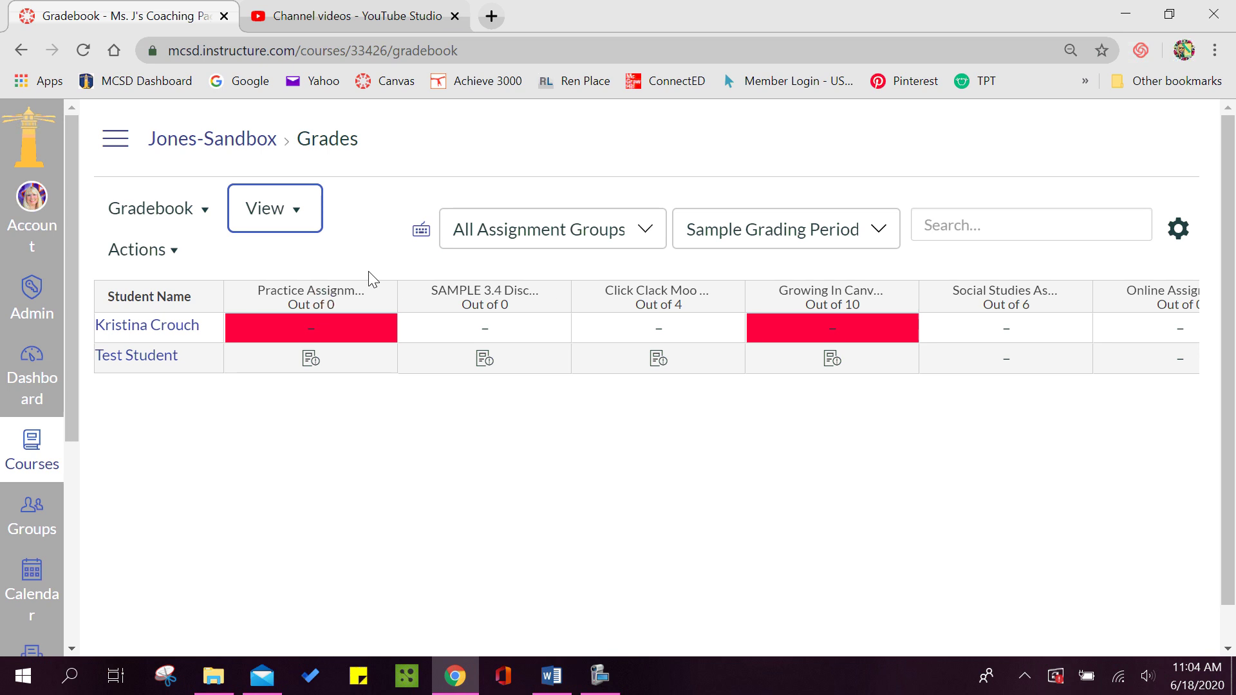
- Switch the grading period filter to All Grading Periods, and set it back to Sample Grading Period
click(878, 236)
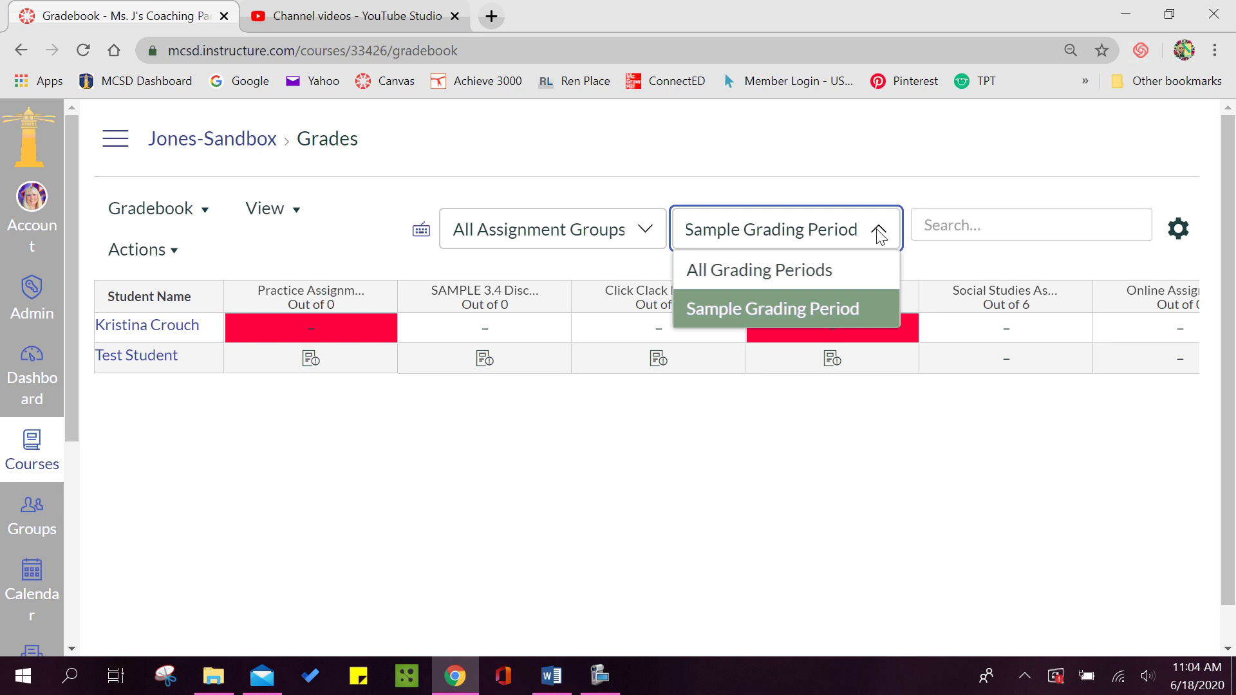
click(778, 277)
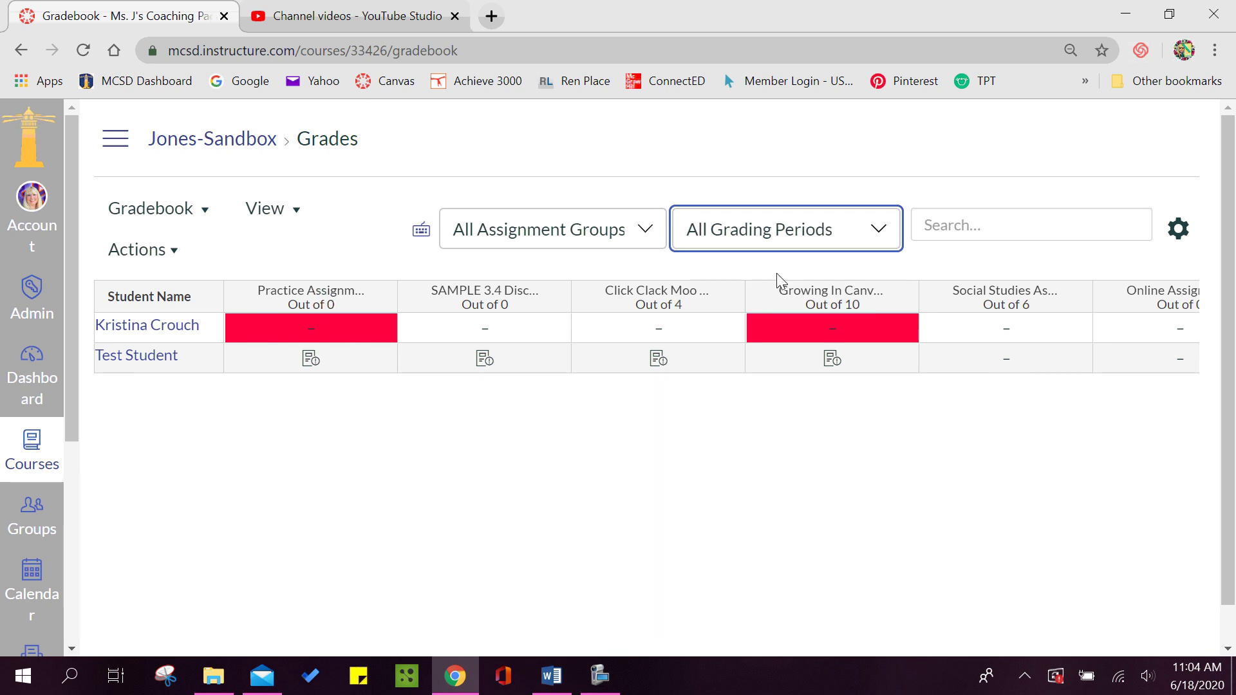
click(882, 231)
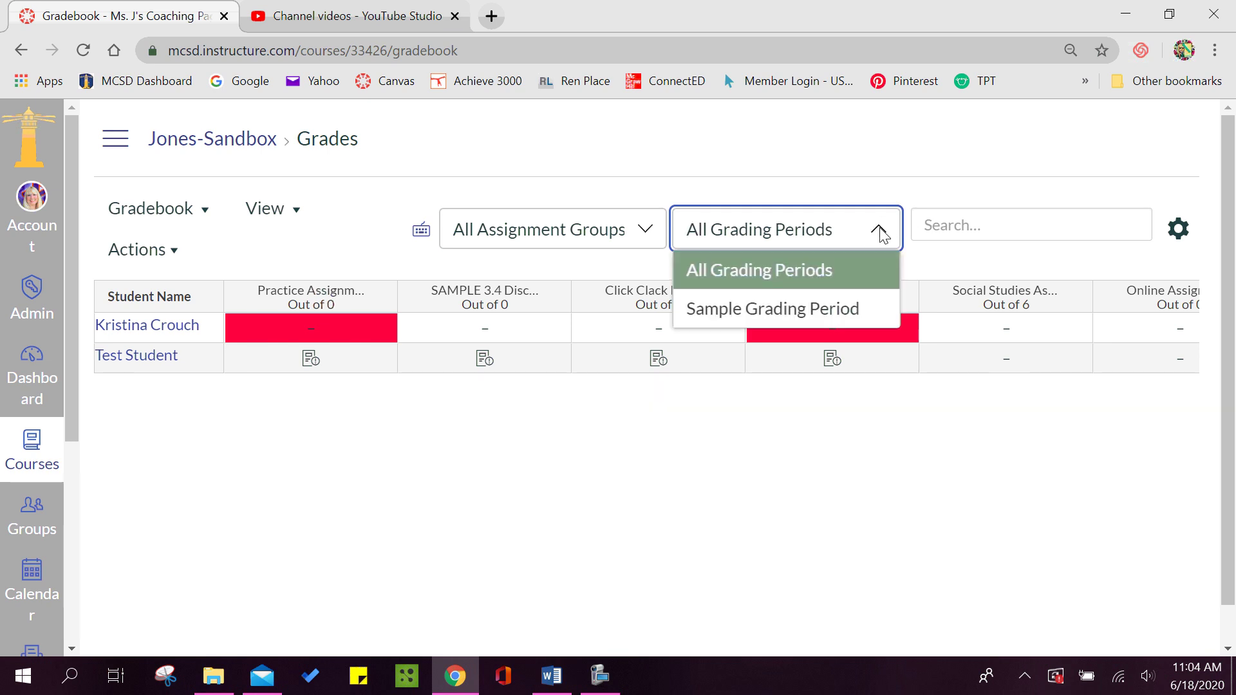
click(799, 312)
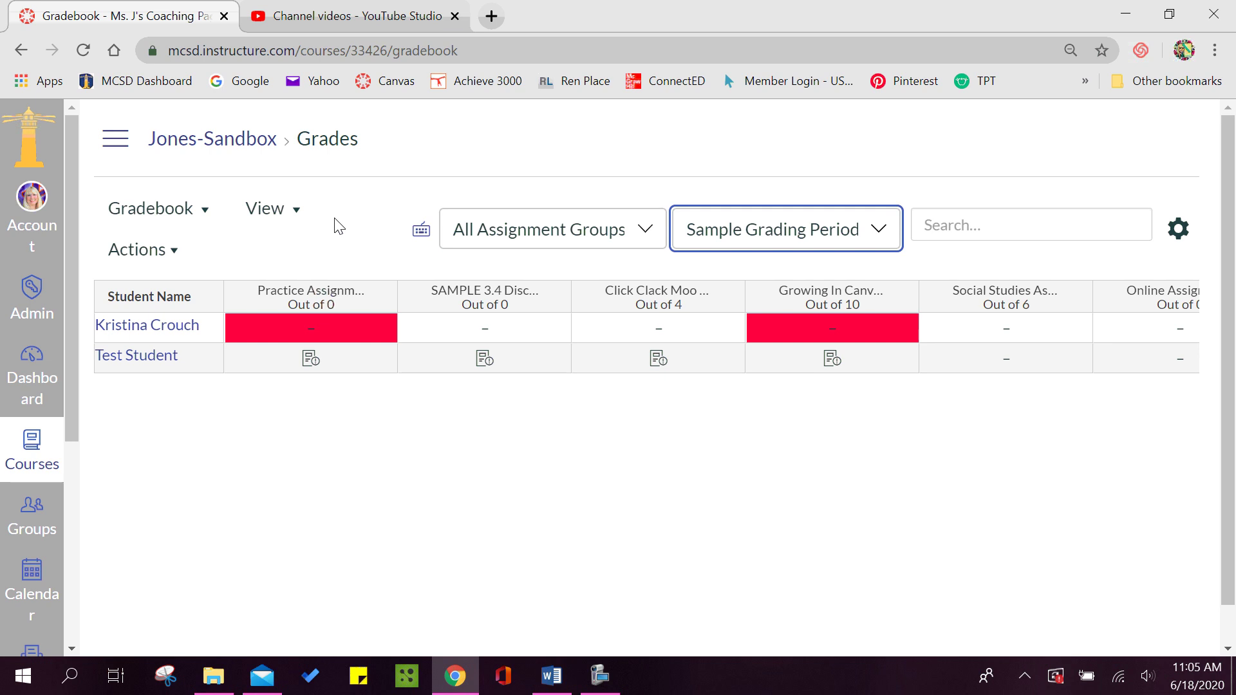
- Enable the Modules filter in the gradebook
click(297, 219)
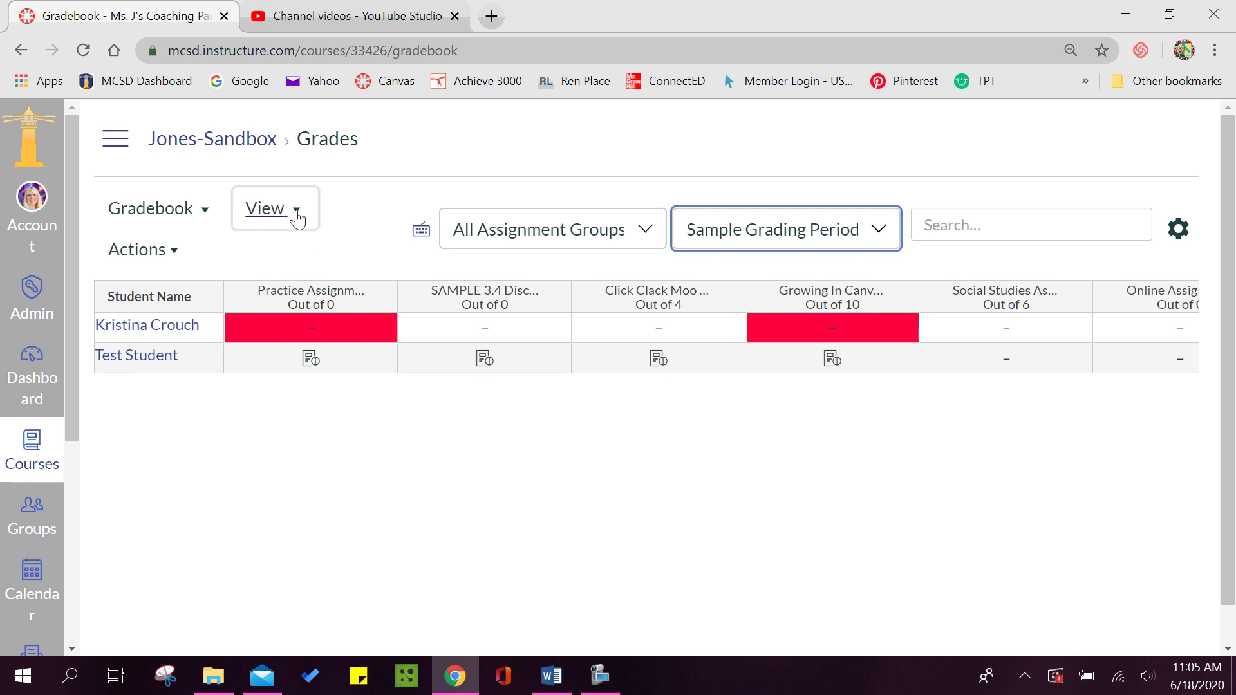
mouse_move(223, 314)
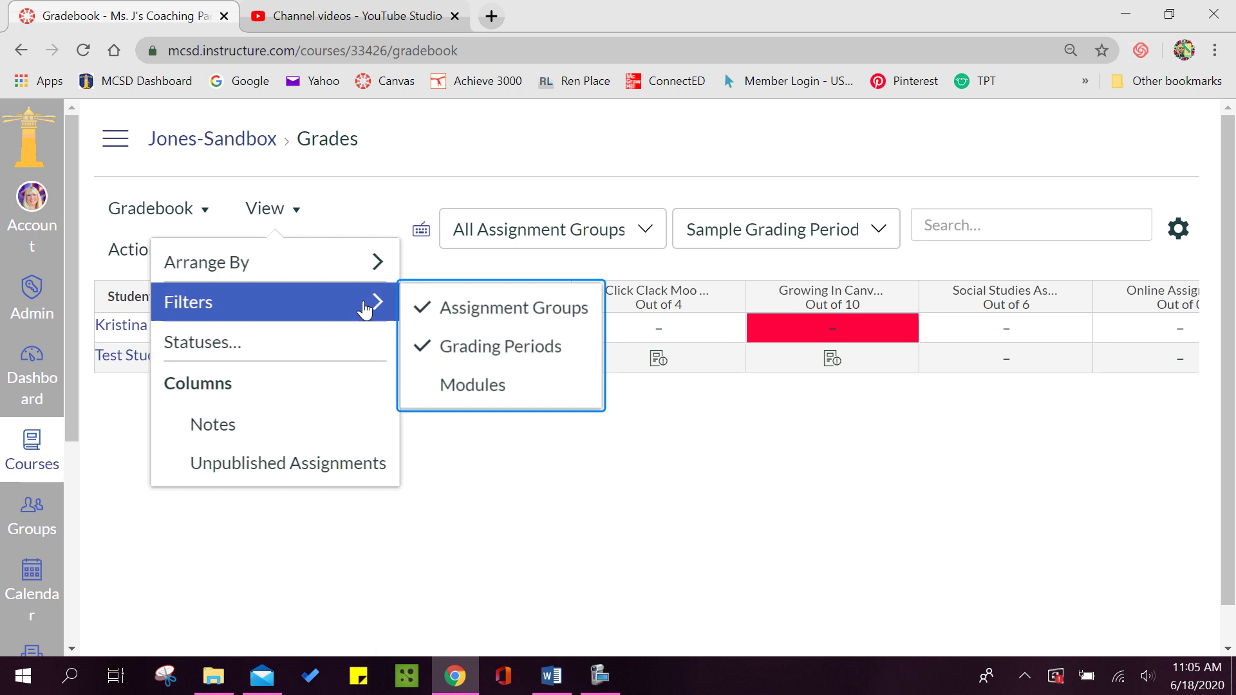
click(448, 384)
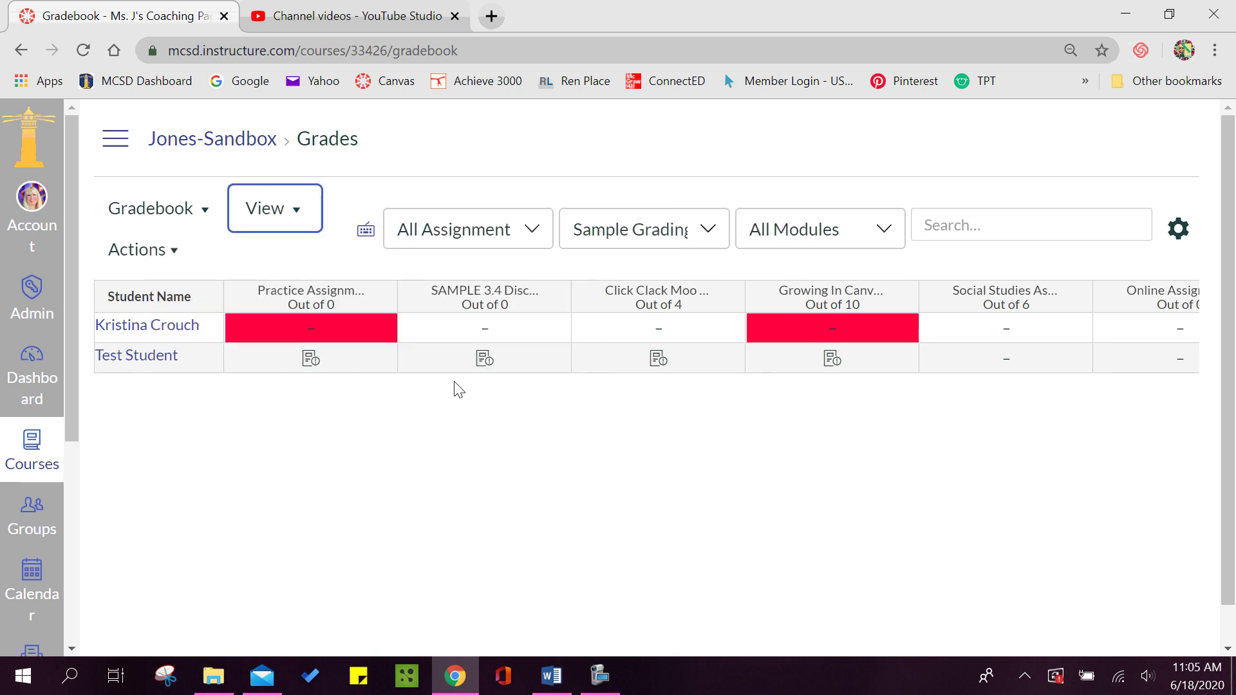
- Look through the module choices in the gradebook's Modules filter, leaving All Modules selected
click(886, 231)
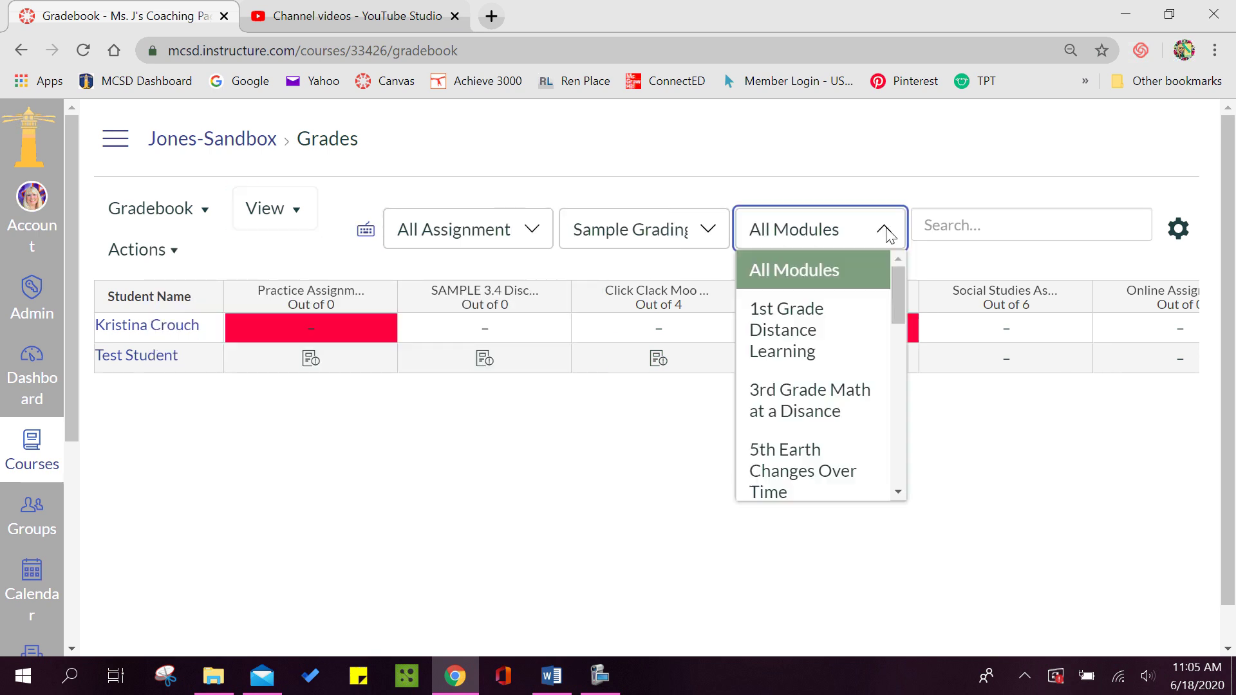
scroll(888, 315, down, 1)
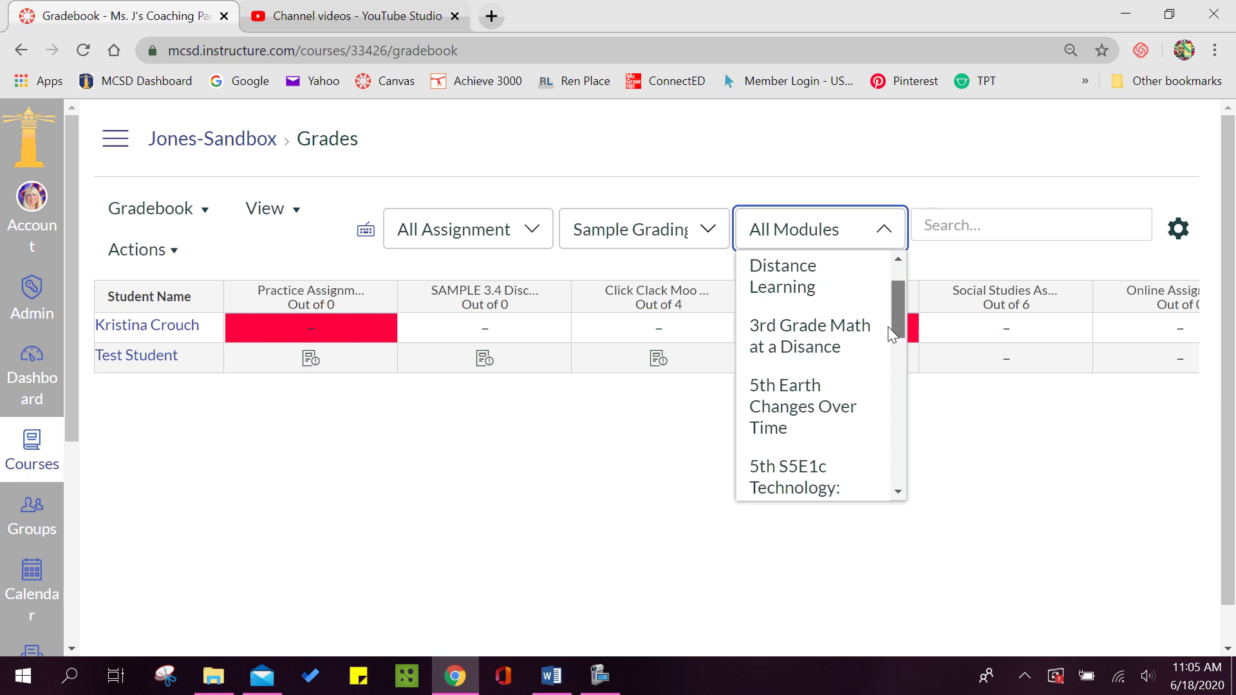
drag(886, 326, 871, 276)
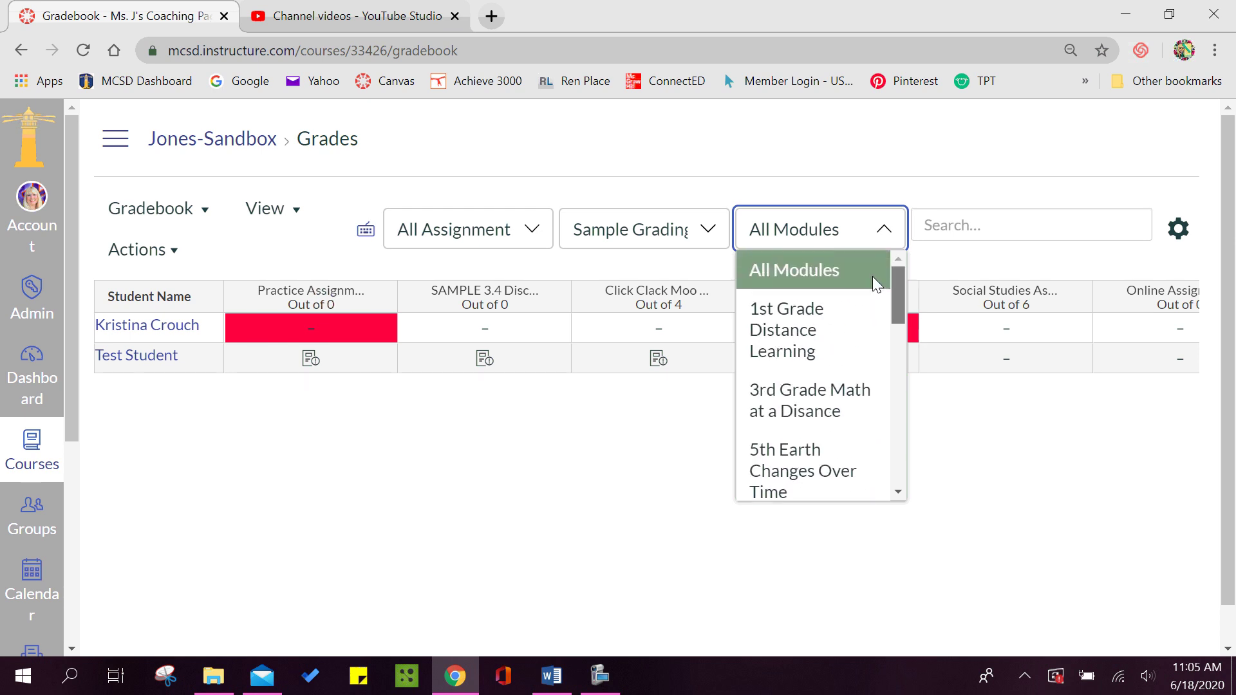
click(869, 229)
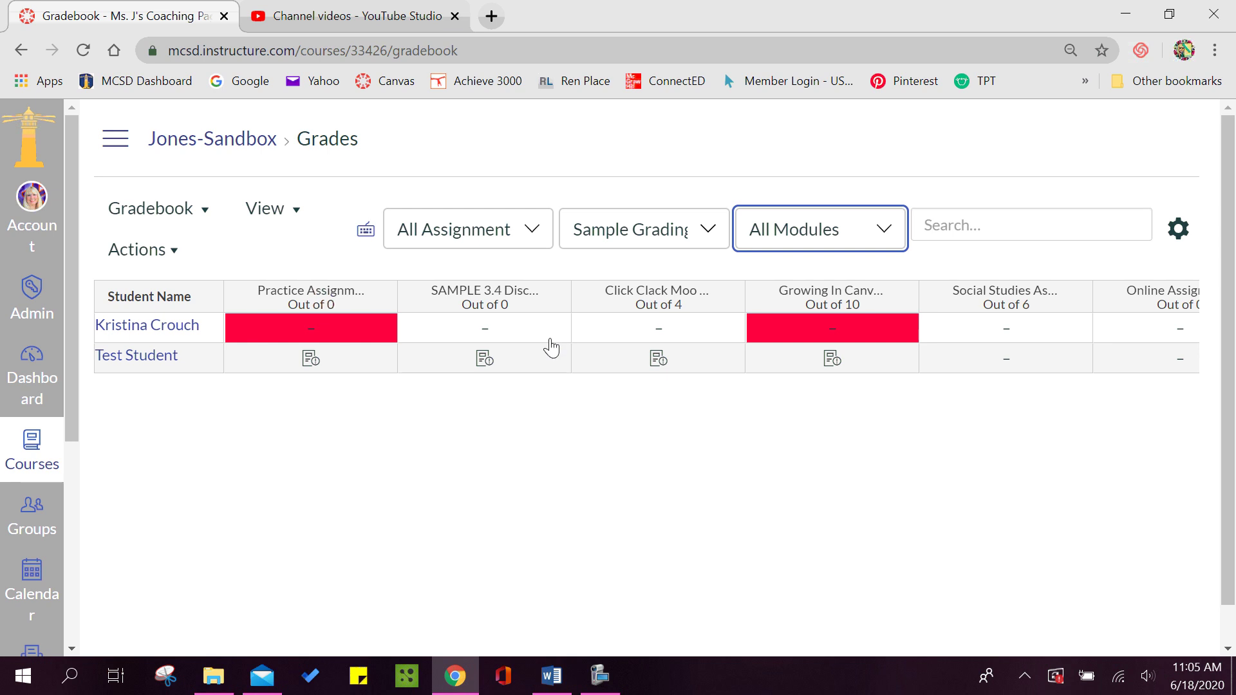
click(615, 509)
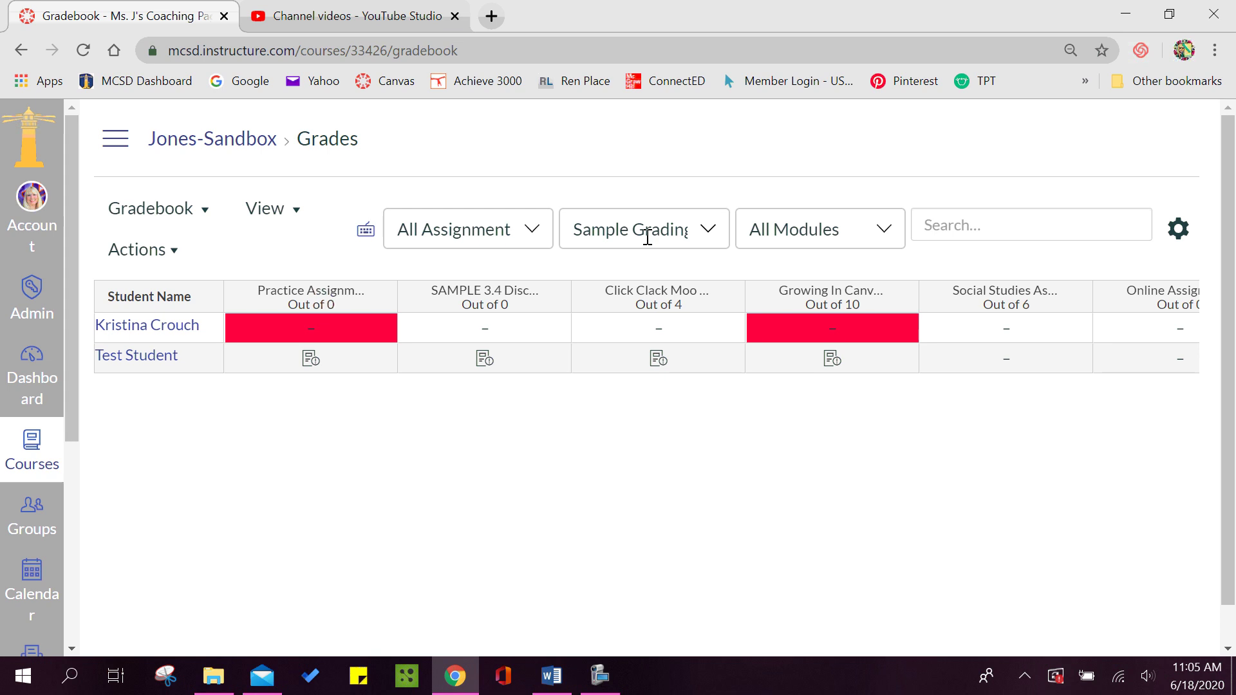
- Switch to Snipping Tool and capture the gradebook page area including the enabled filters and the student rows
click(172, 677)
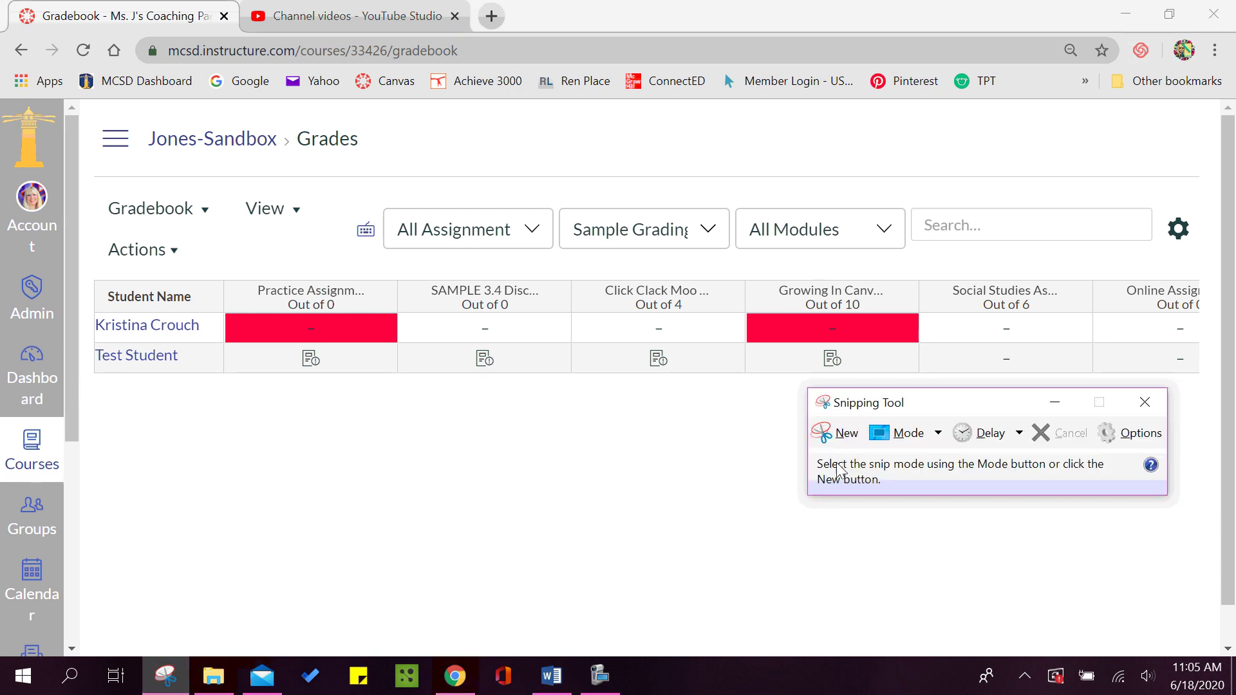
click(827, 439)
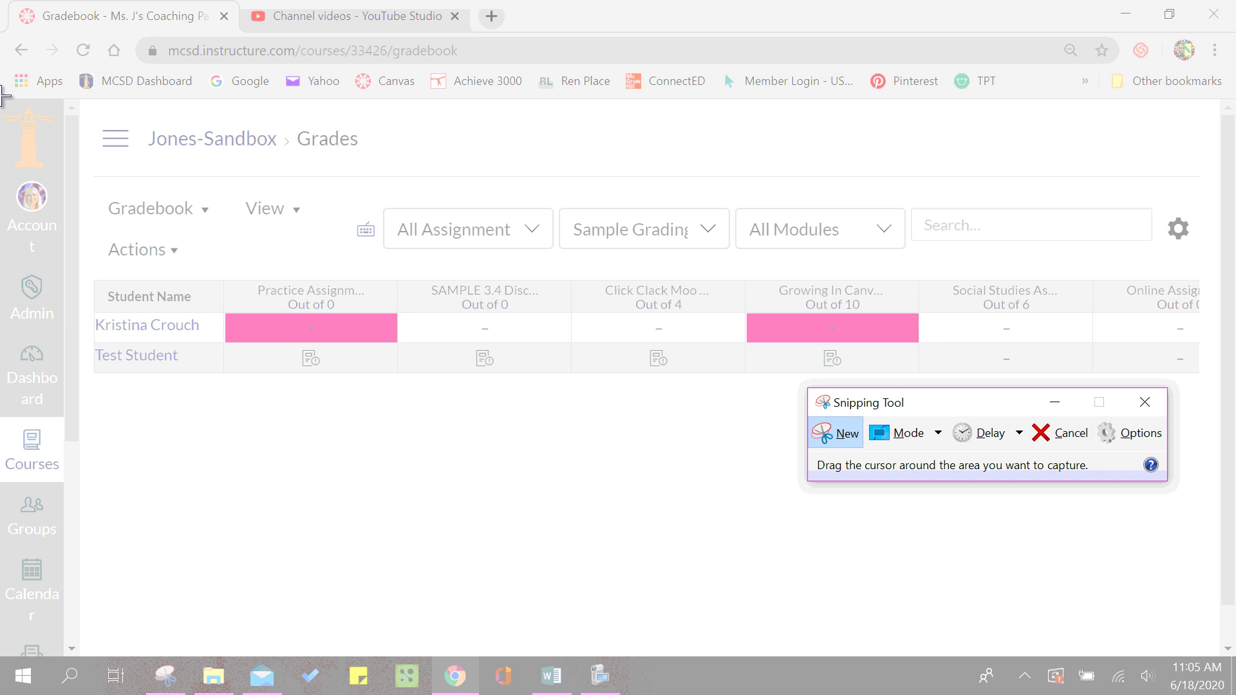
drag(3, 97, 1215, 419)
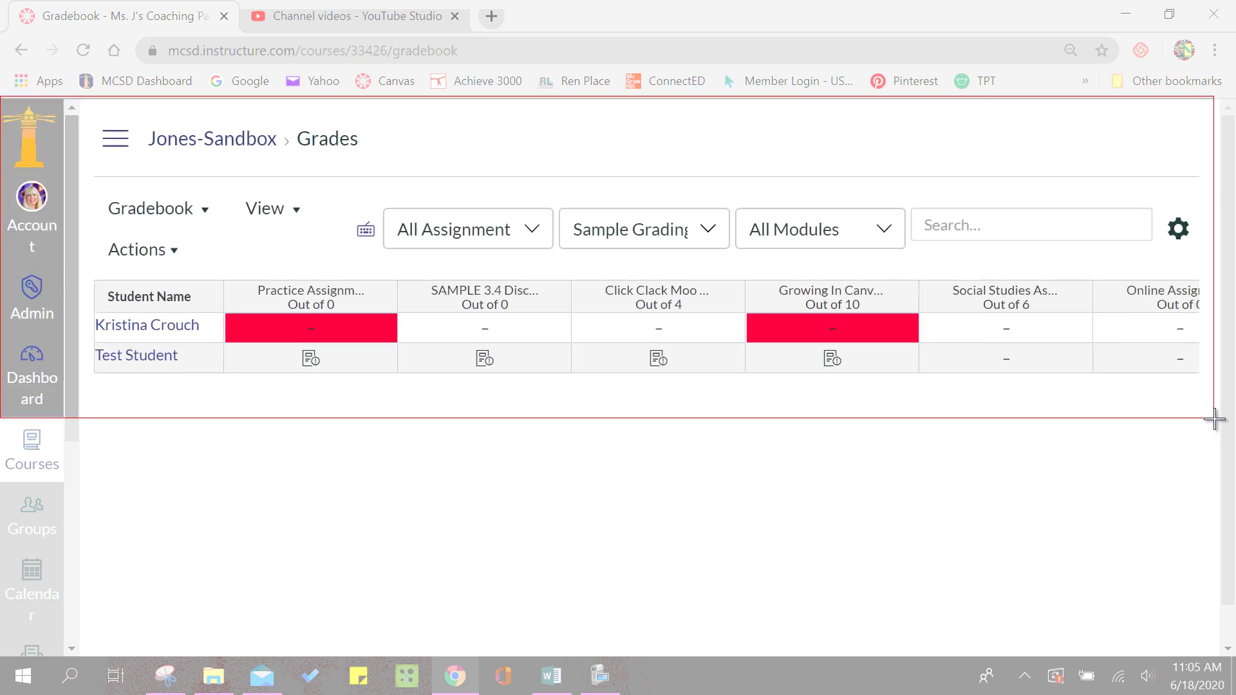
drag(1214, 418, 1214, 418)
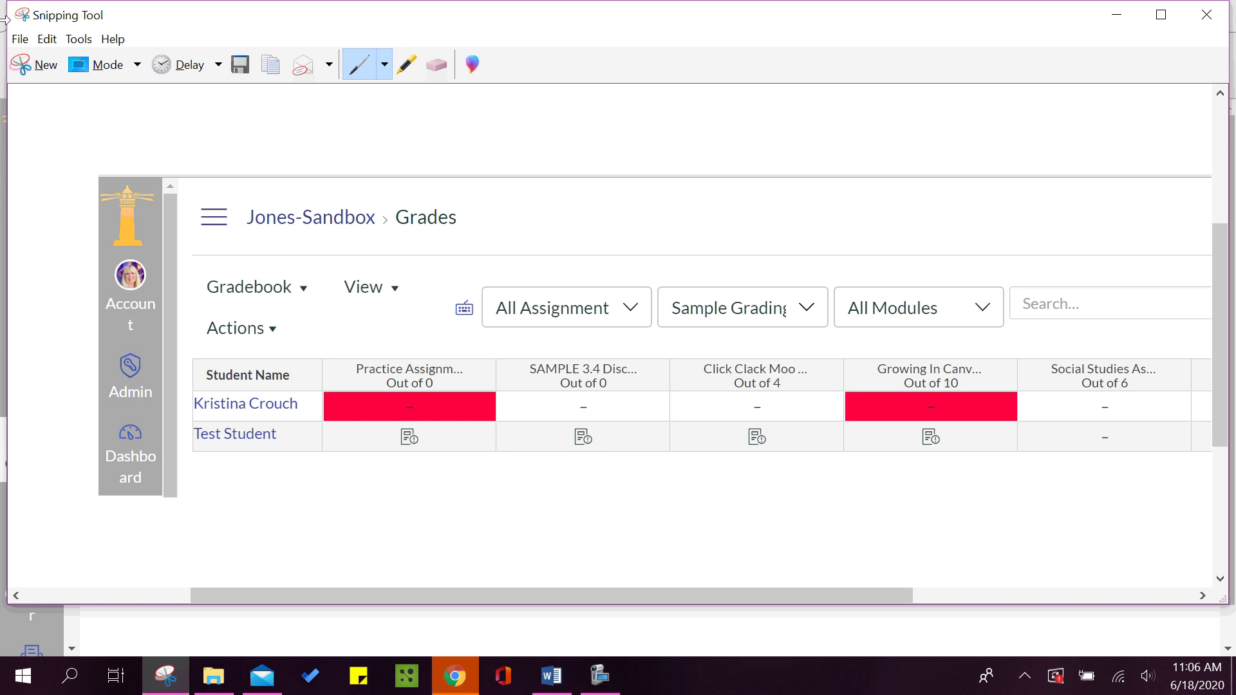
- Try to save the snip as a JPEG in _Growing In Canvas, adapting an existing submission's file name to end in Submission4.7GradeBookFilte
click(20, 38)
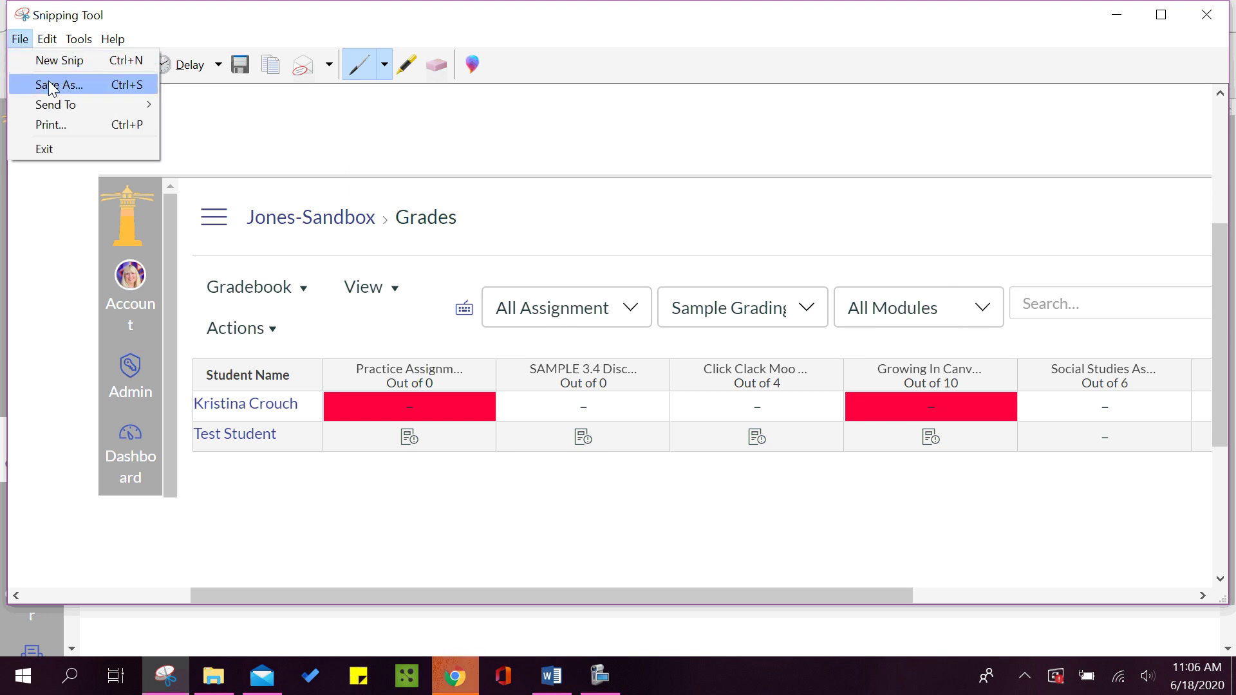
click(51, 85)
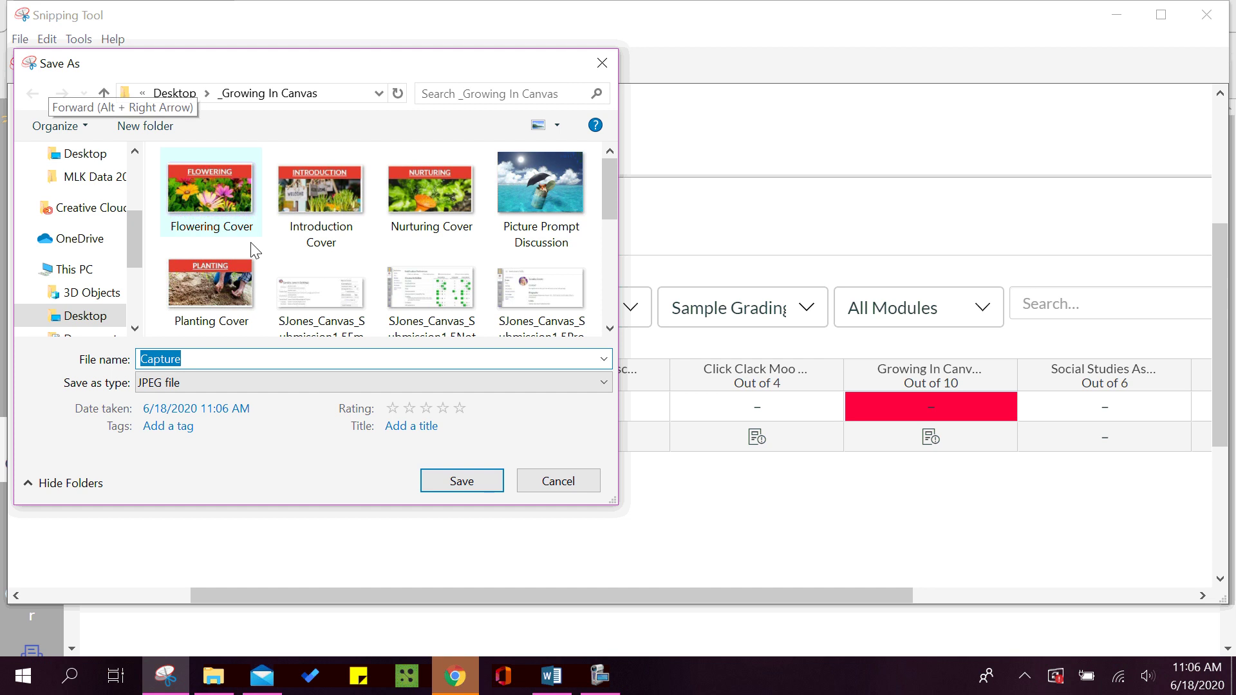
click(311, 296)
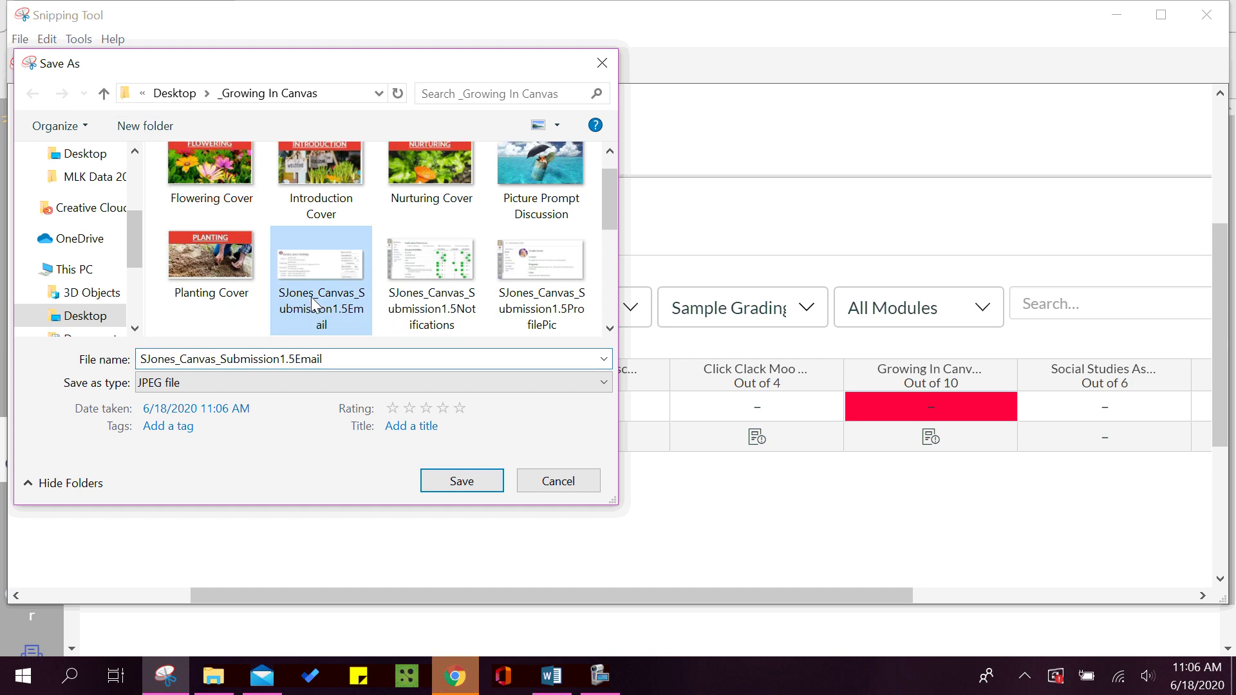
click(334, 356)
click(335, 356)
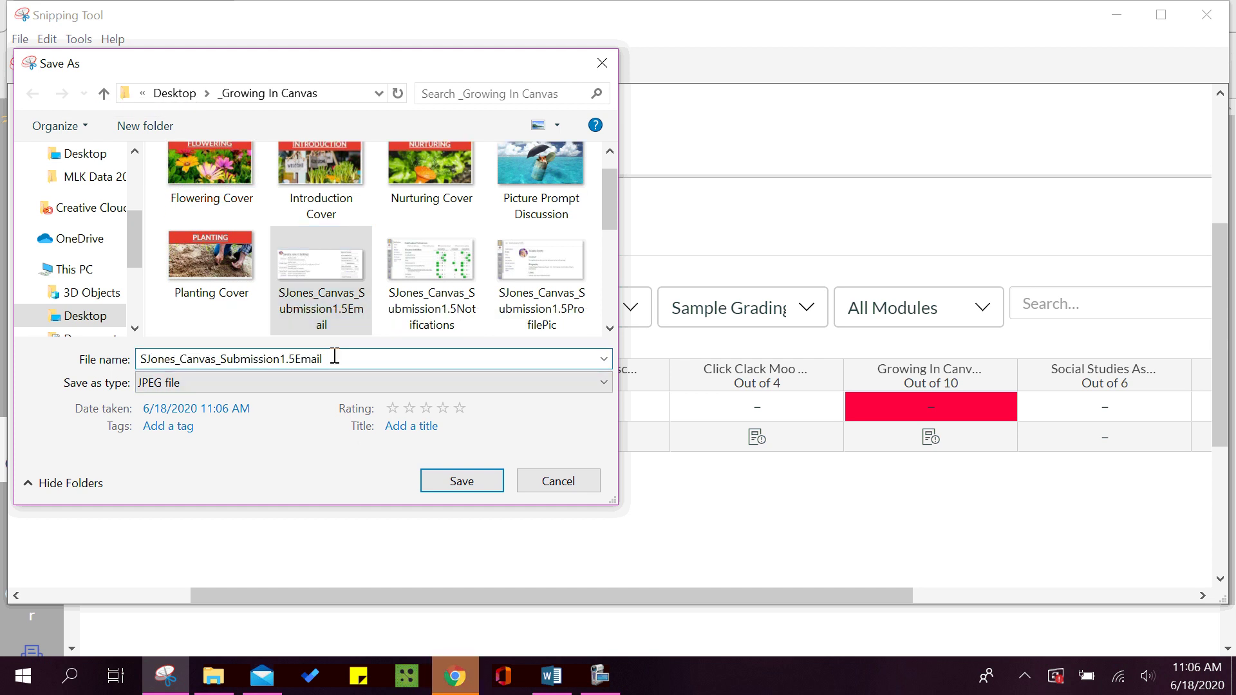
key(BackSpace)
key(BackSpace)
key(BackSpace)
key(BackSpace)
key(BackSpace)
key(BackSpace)
key(BackSpace)
key(BackSpace)
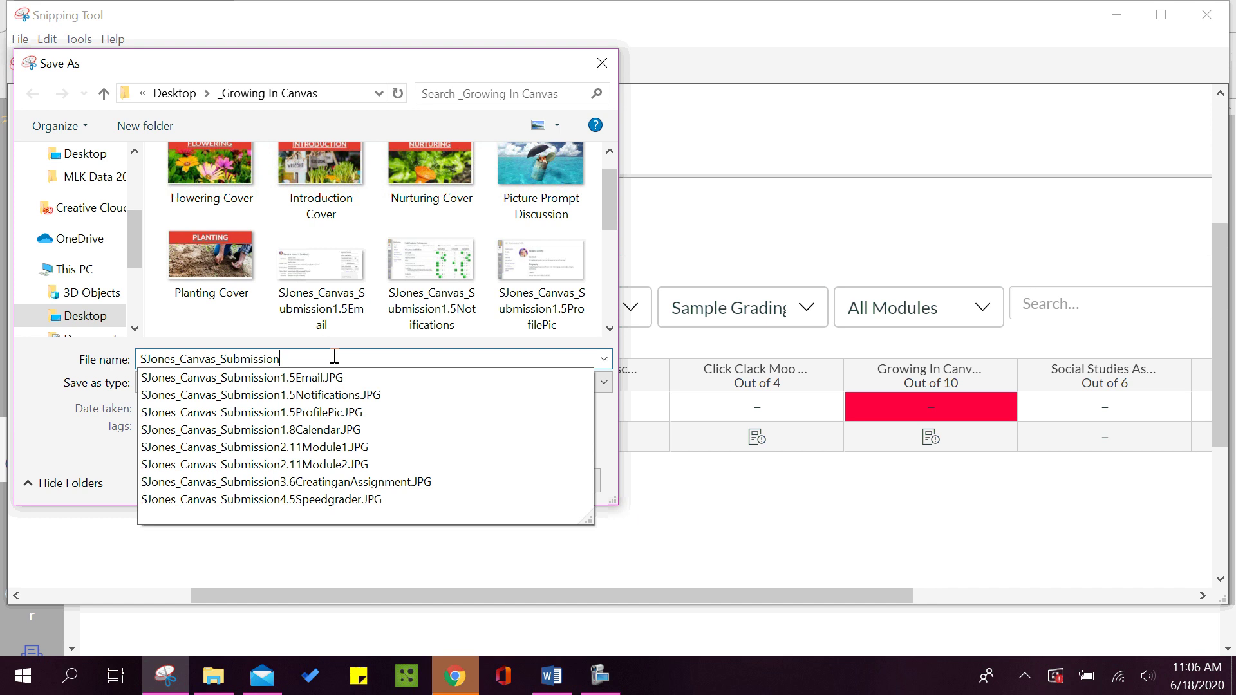
text(4.)
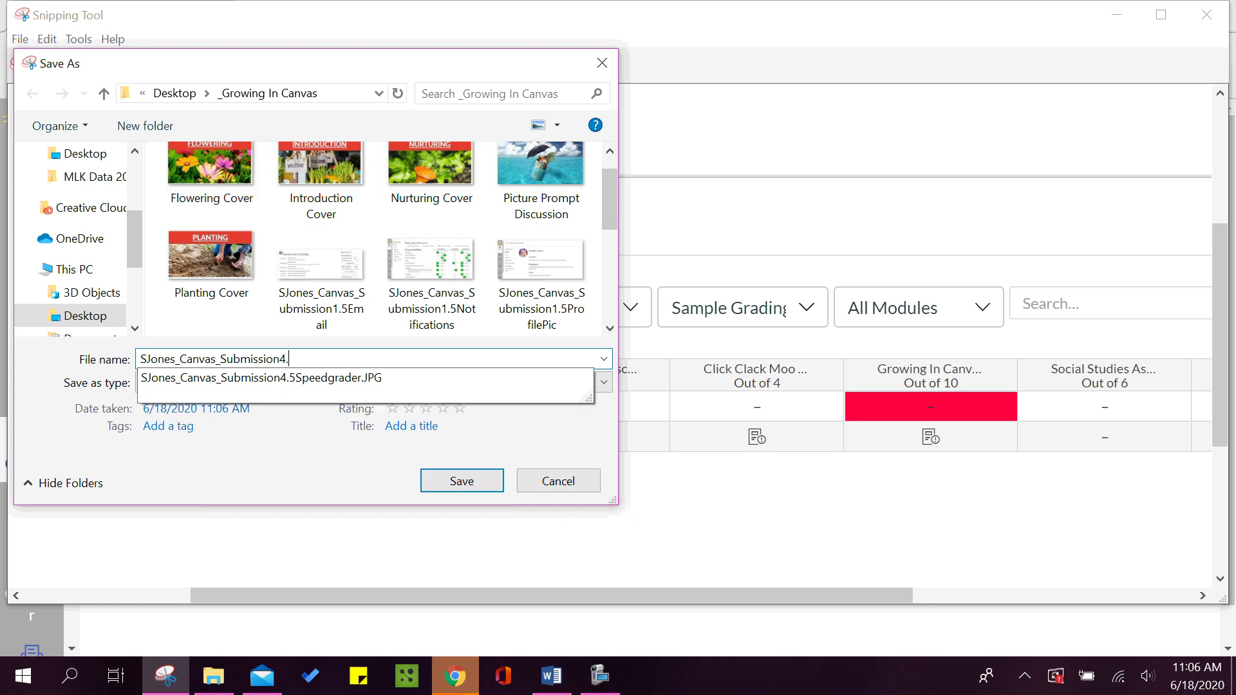
text(7GradeBookFilte)
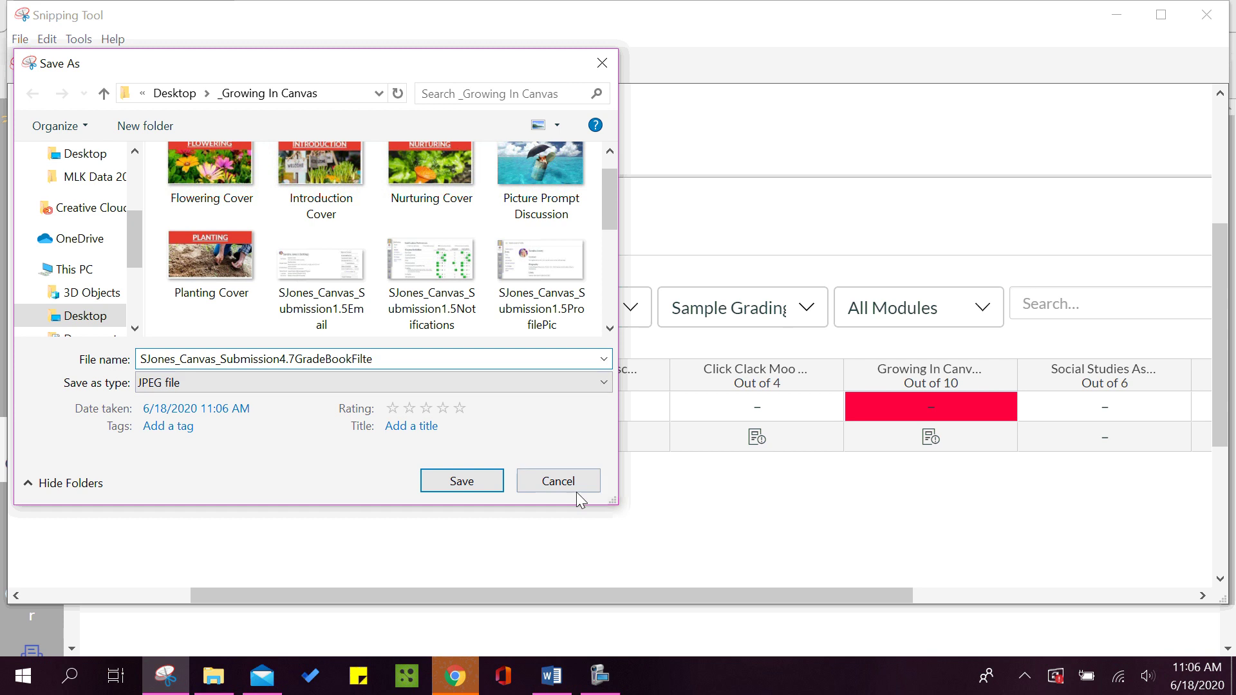
- Cancel saving the snip and close Snipping Tool, discarding the capture
click(558, 481)
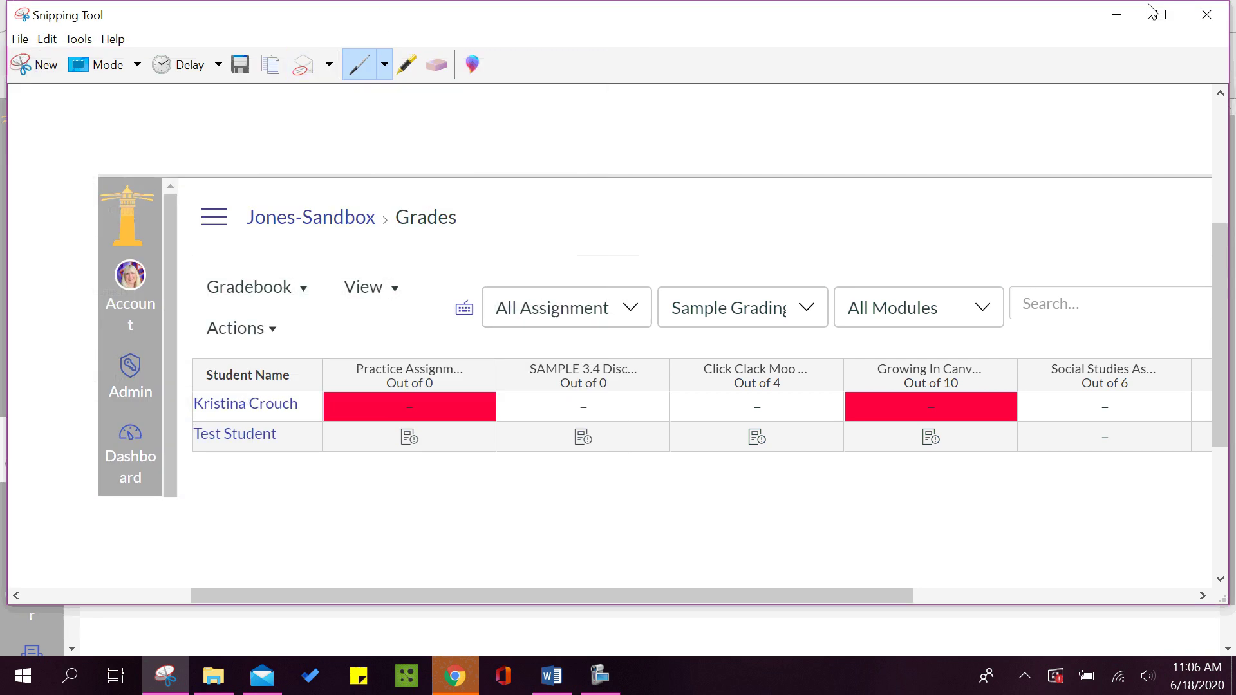
click(1206, 14)
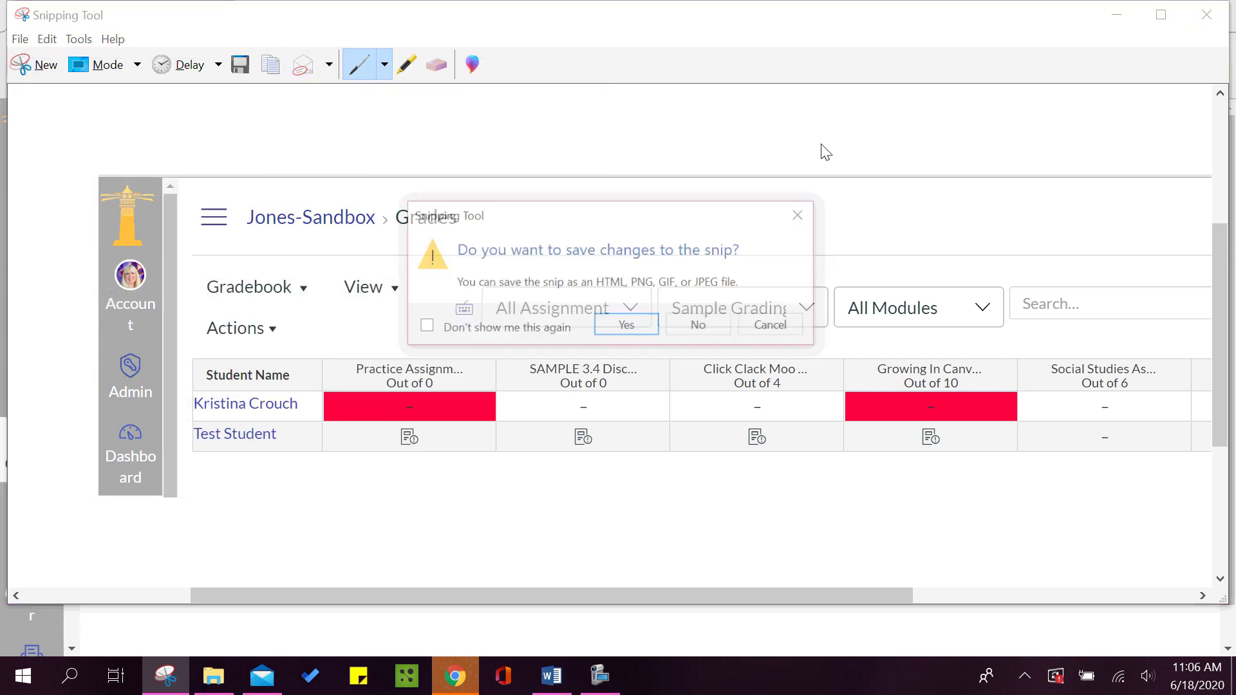
click(705, 329)
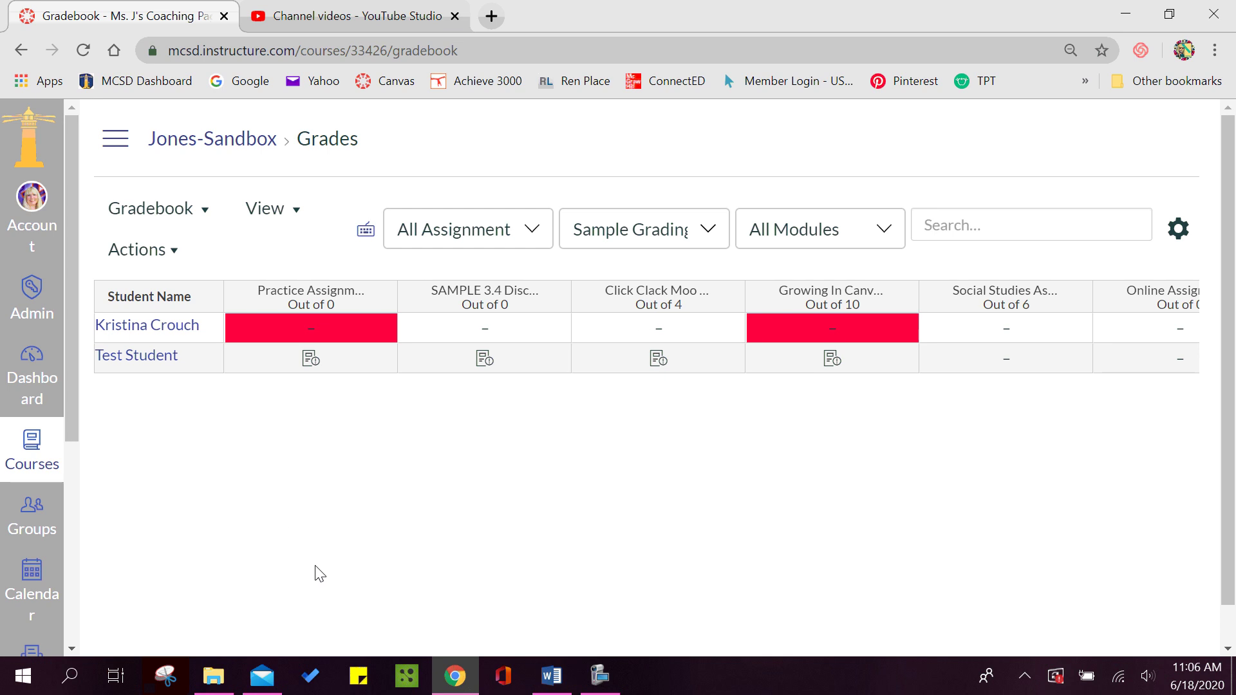
- Open the Canvas Training Course from the dashboard and go to its Flowering module
click(29, 371)
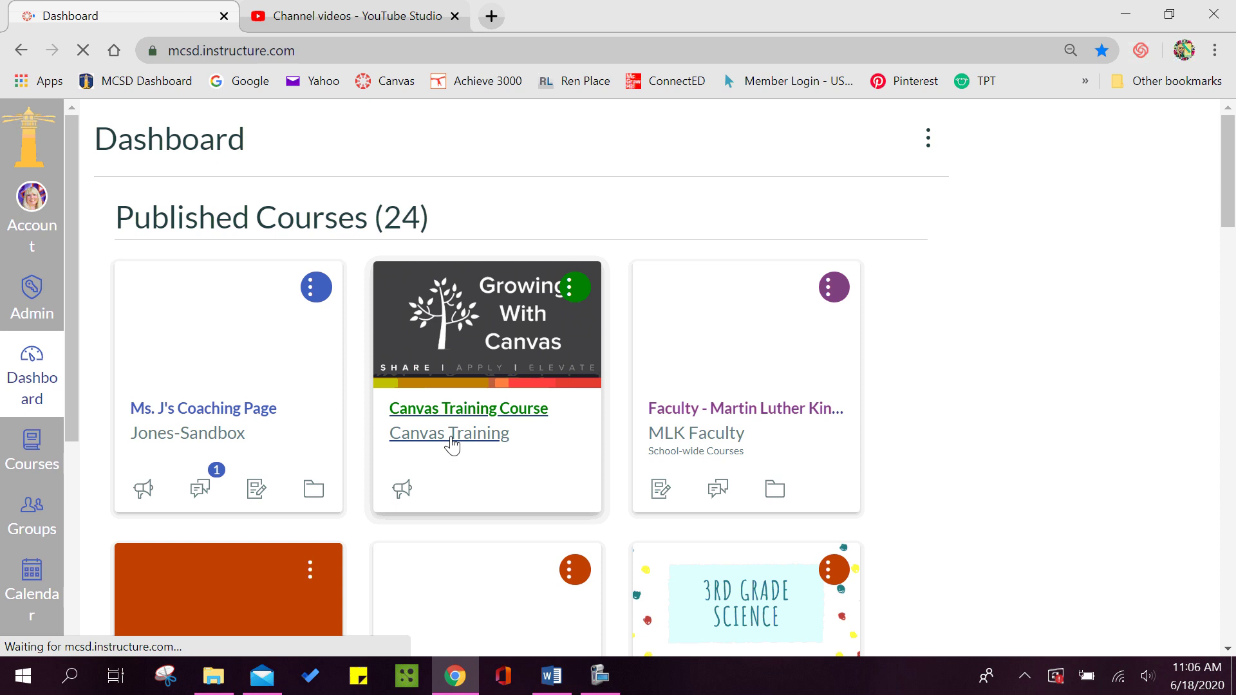
click(452, 444)
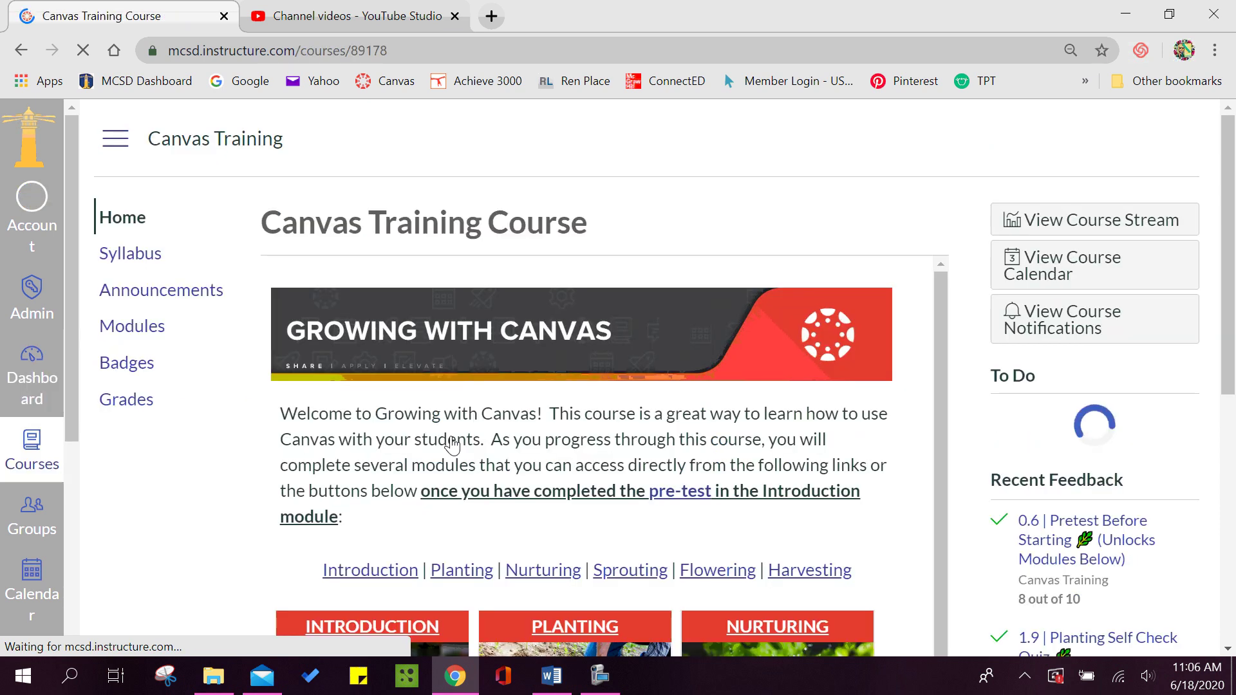
drag(1230, 257, 1229, 472)
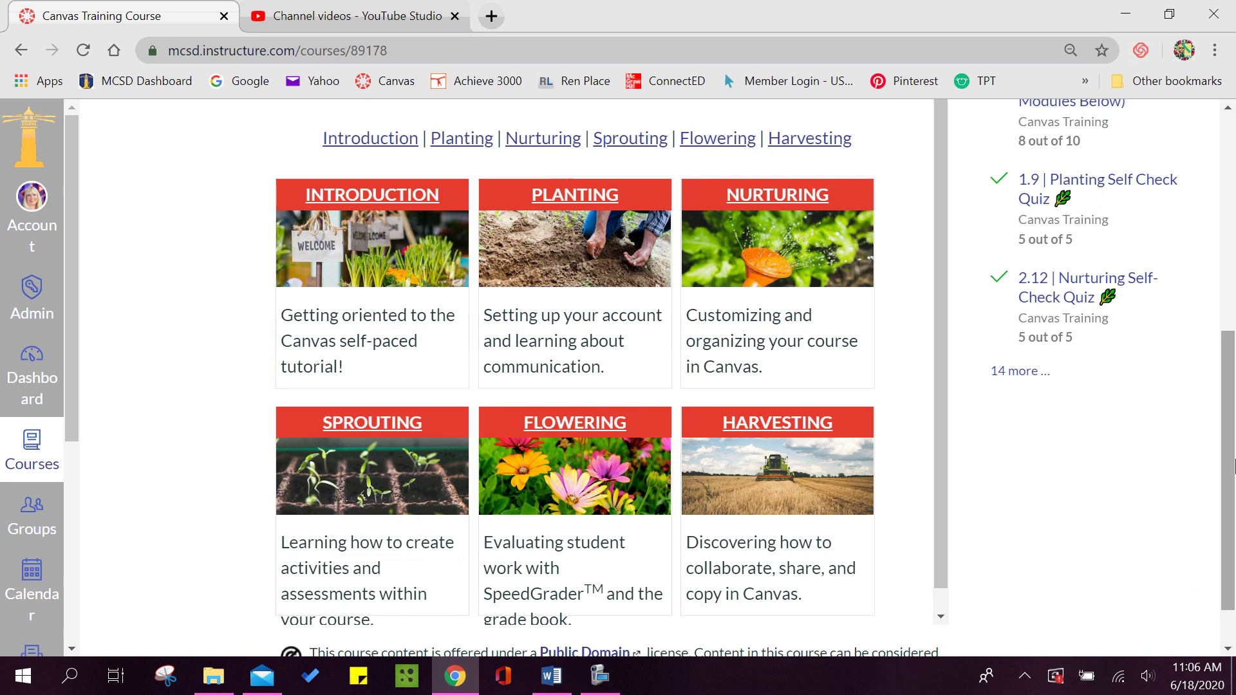
click(562, 432)
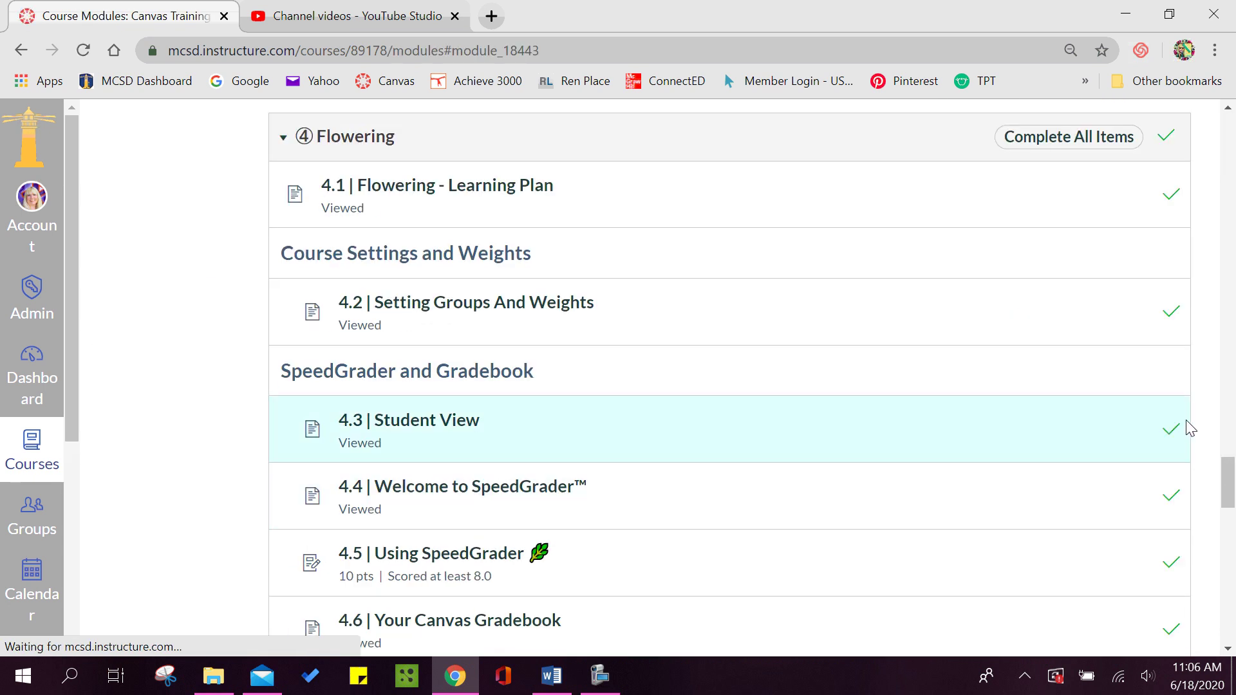
- Review the items in the Flowering, Harvesting and Completed Growing with Canvas modules, returning to the end of Flowering
scroll(1227, 483, down, 5)
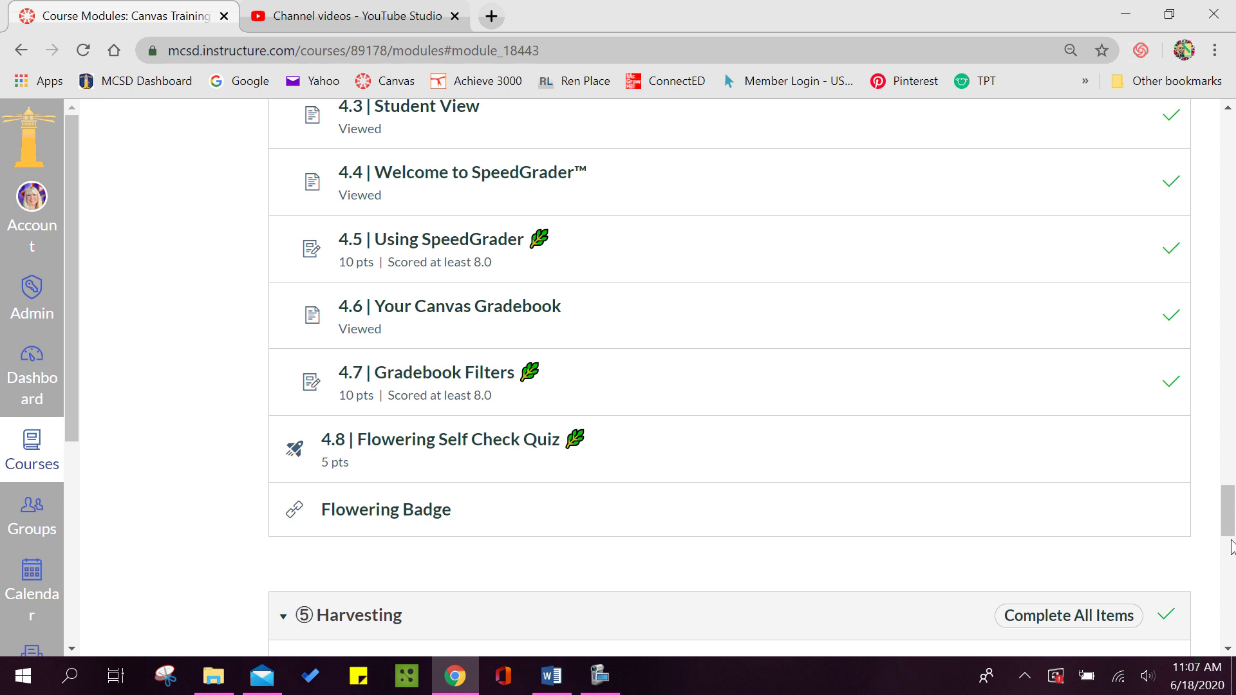
drag(1229, 512, 1233, 542)
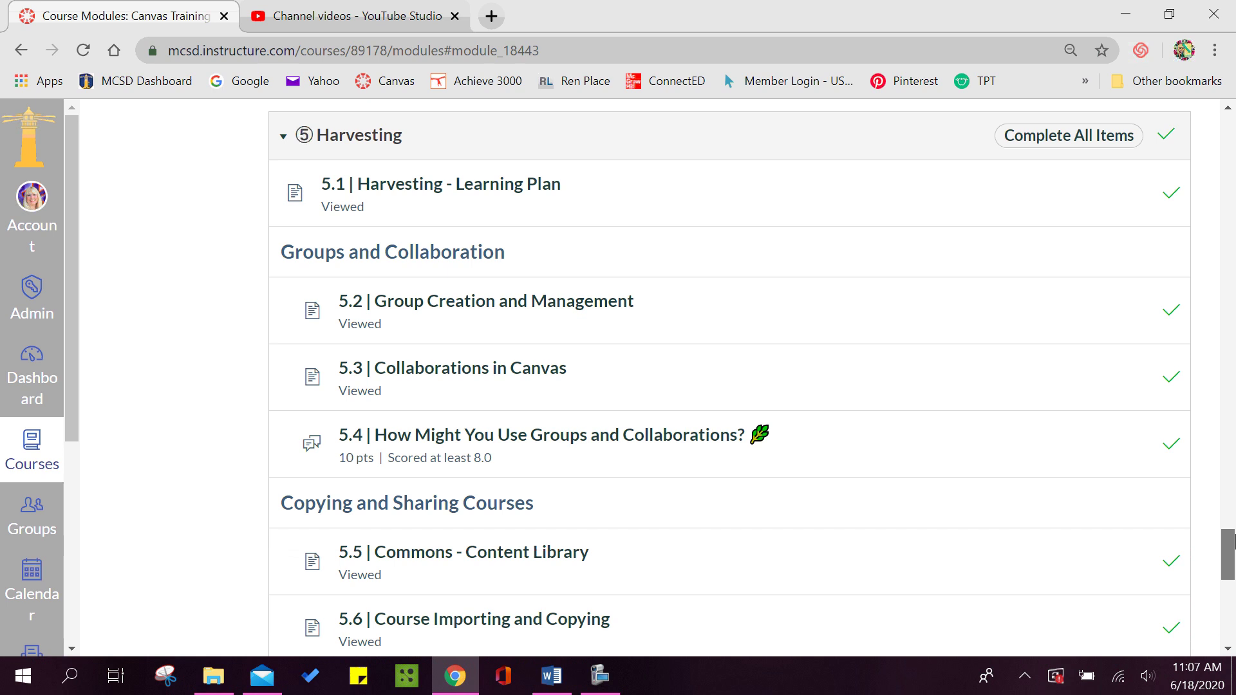
drag(1233, 542, 1233, 554)
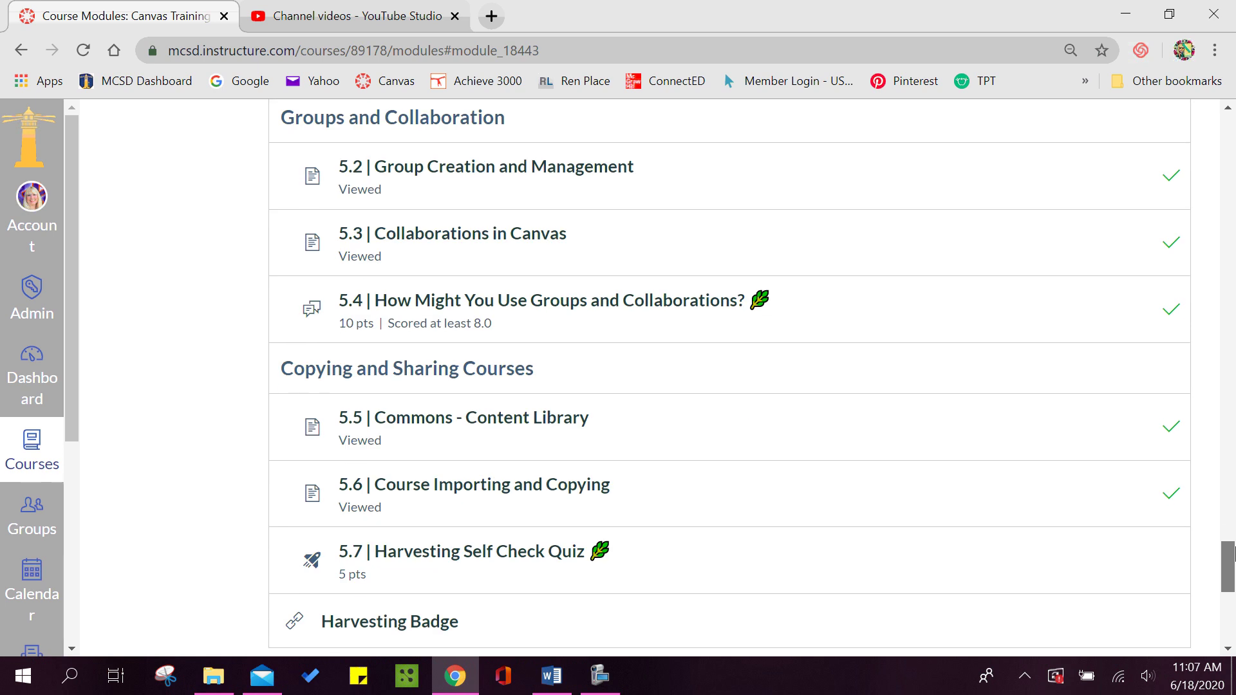
drag(1232, 550, 1233, 590)
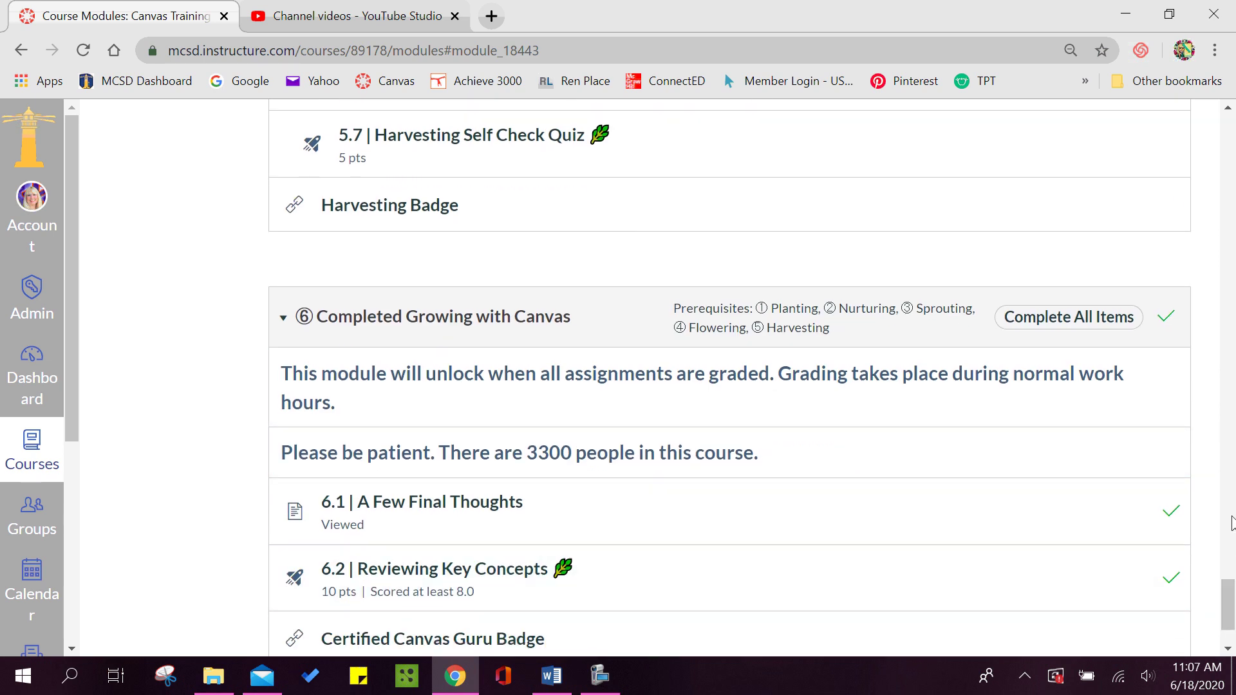
drag(1230, 603, 1234, 499)
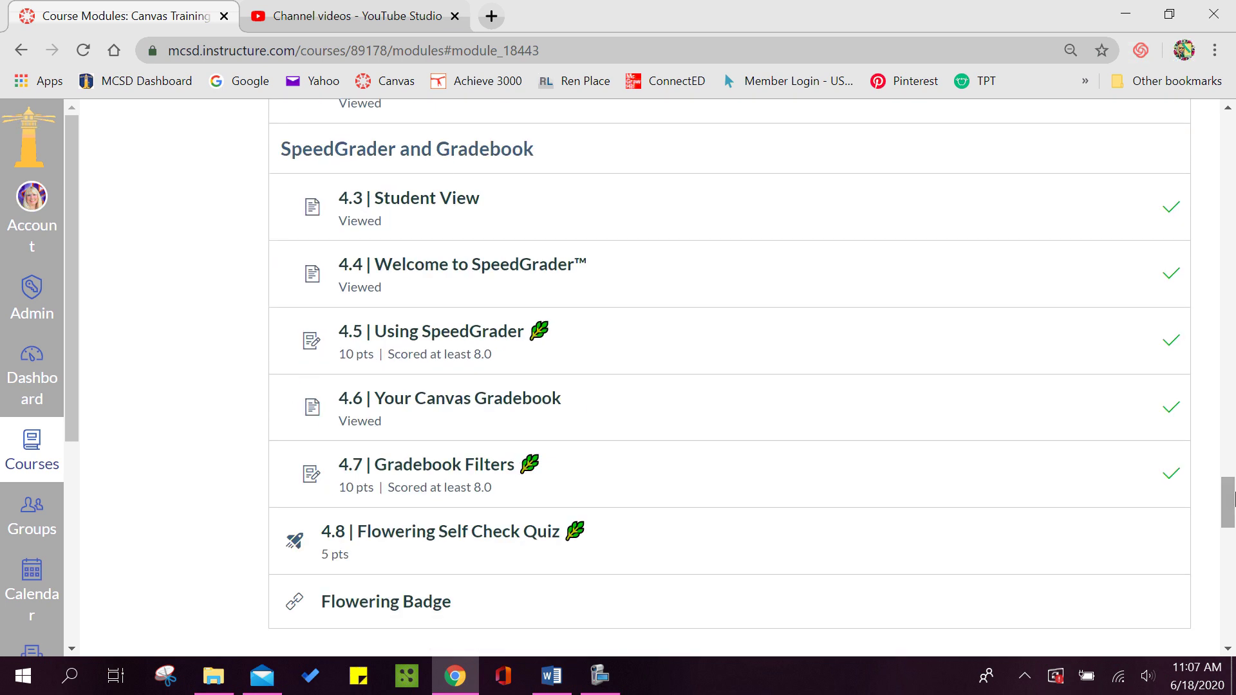
click(599, 675)
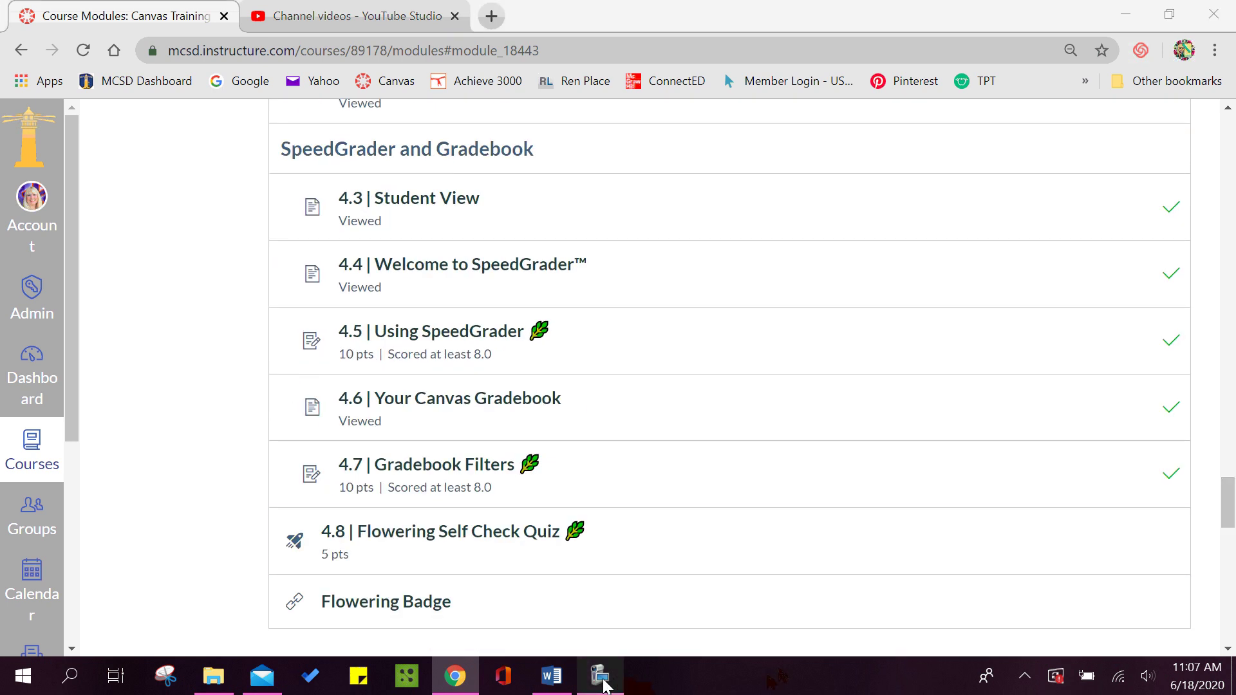